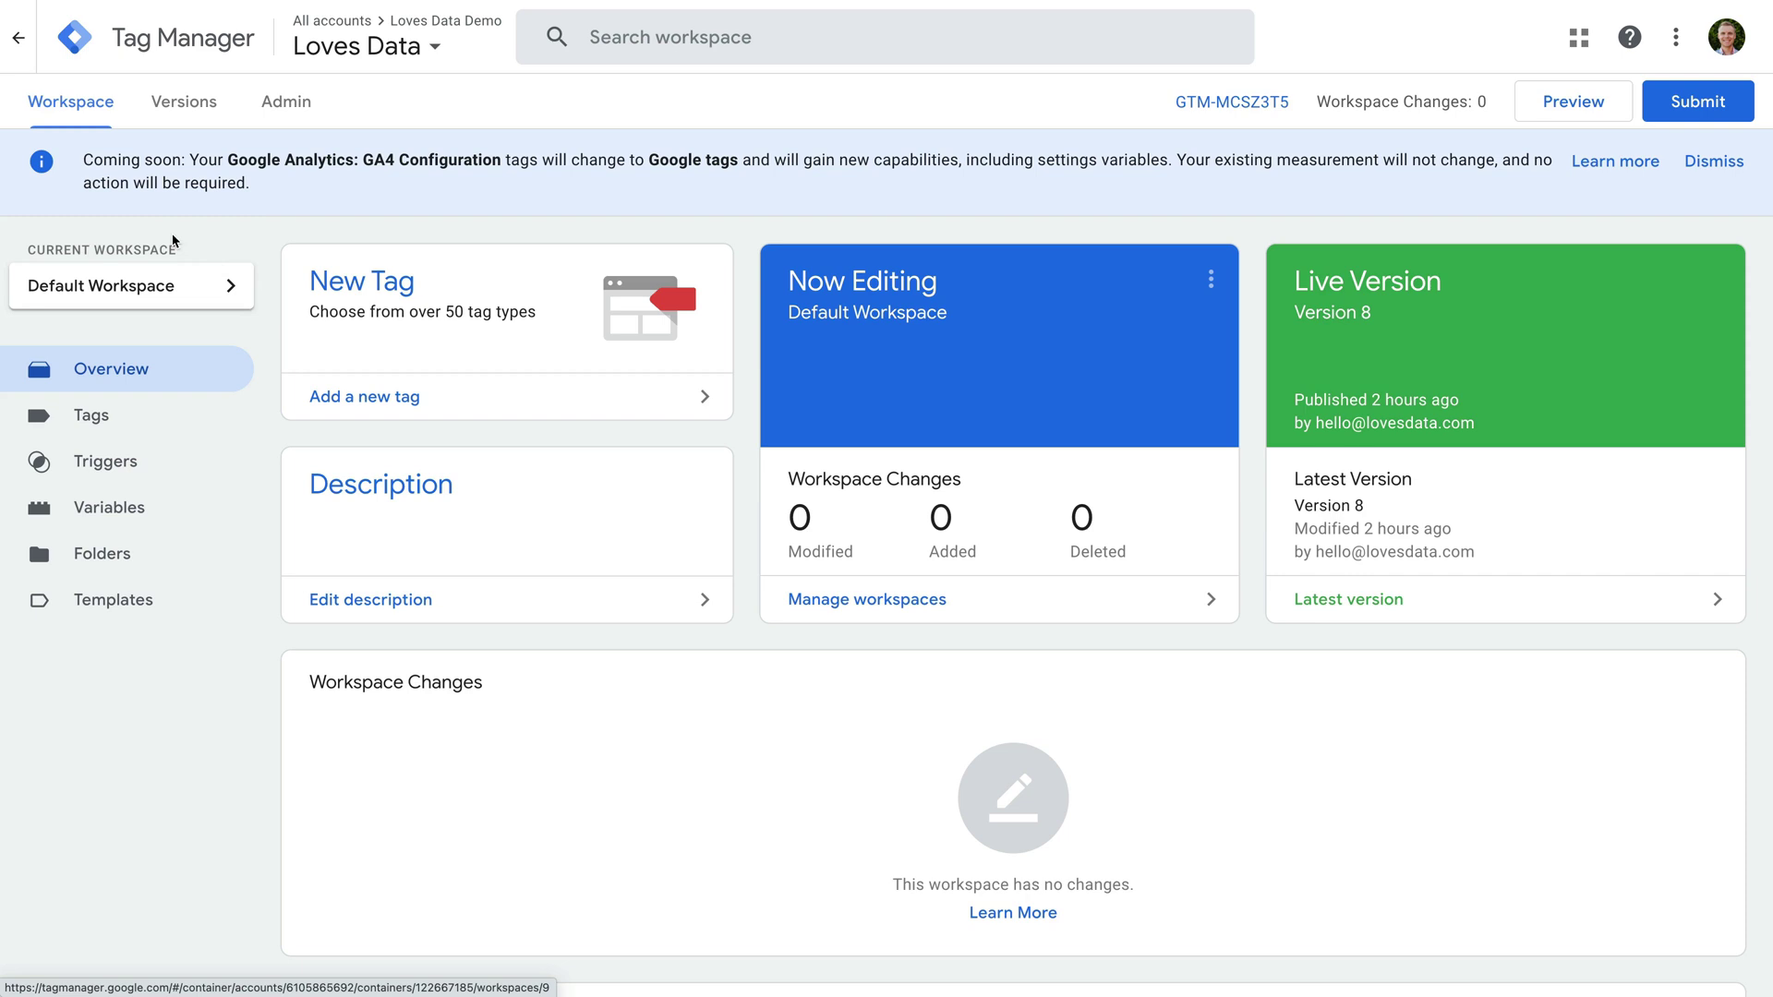
Review the GA4 Configuration notice and the Tags list, noting Page View's GA4 Configuration type.
drag(88, 163, 737, 169)
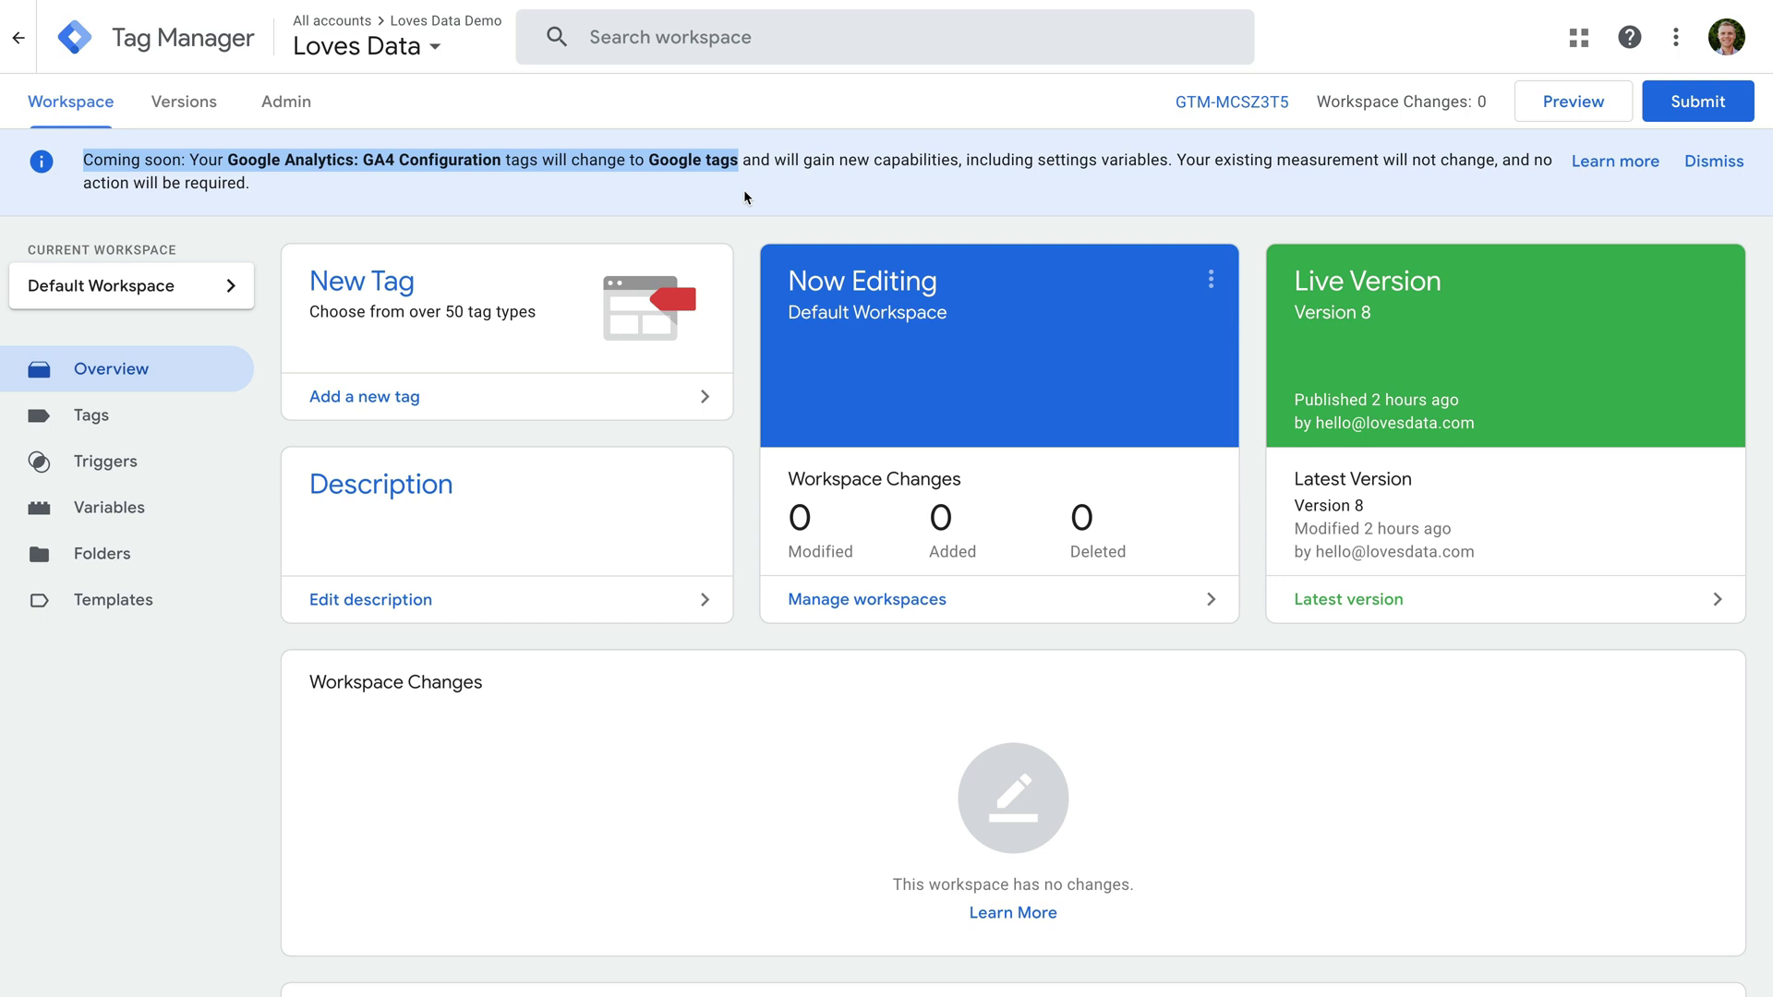
click(174, 420)
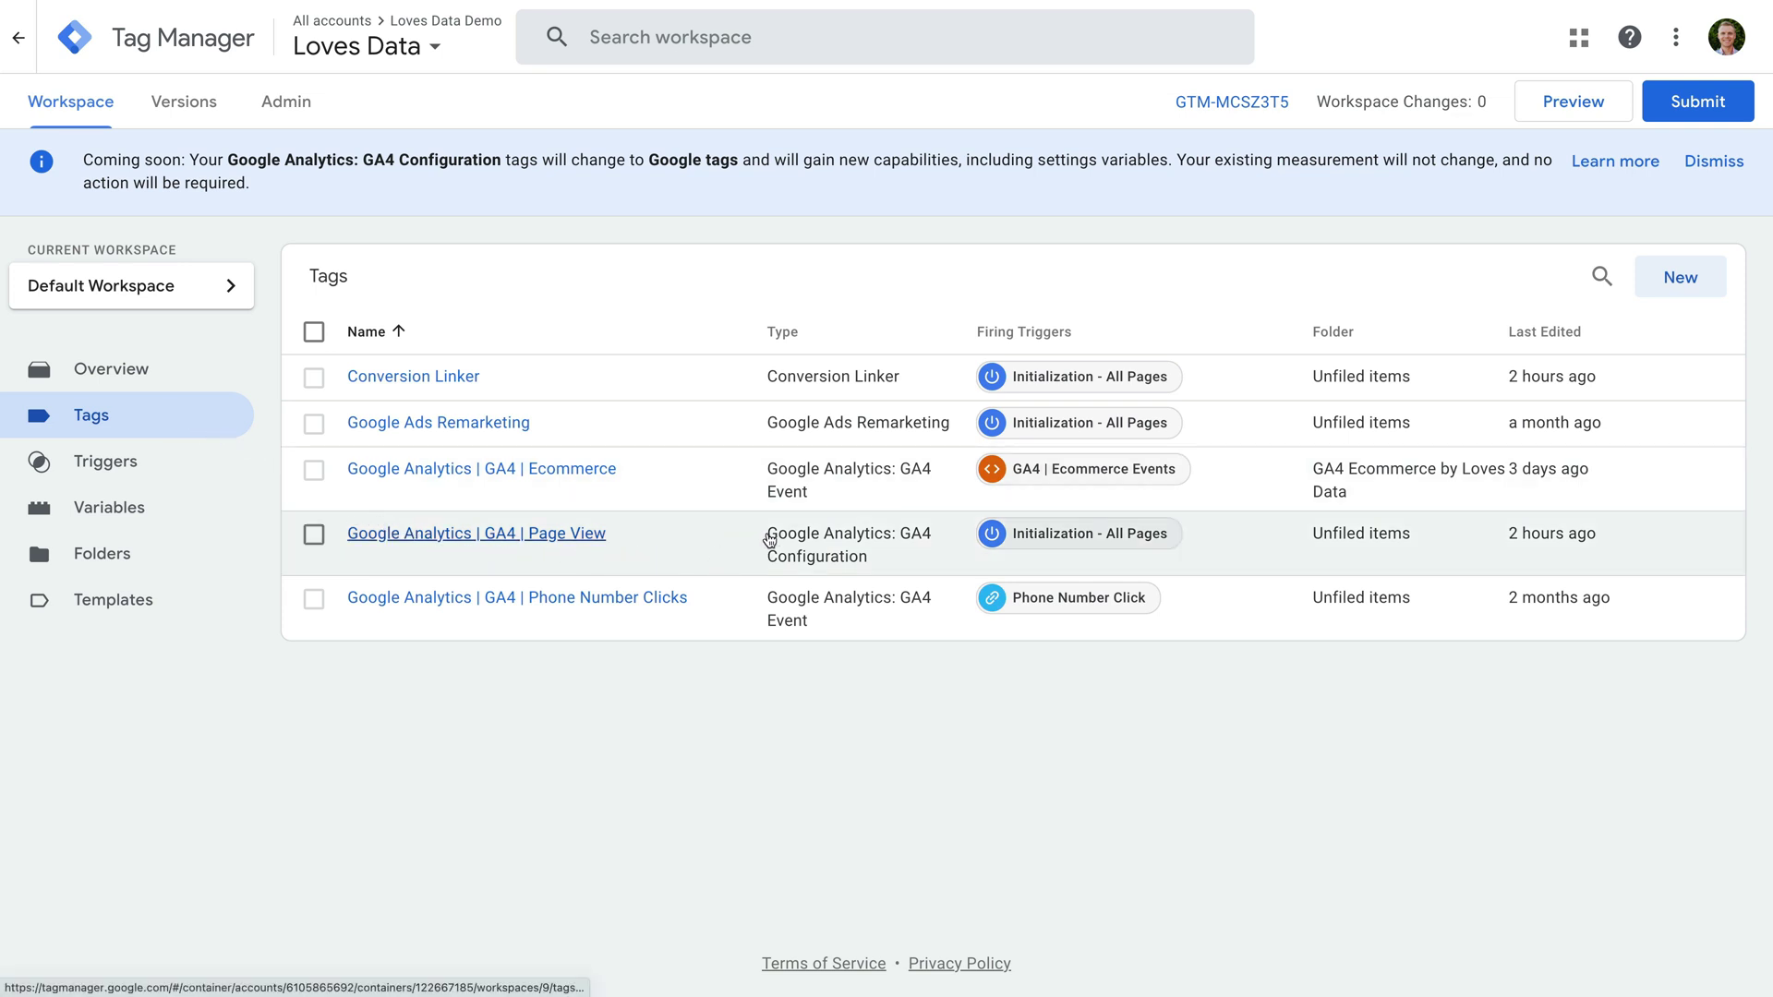
drag(768, 535, 887, 562)
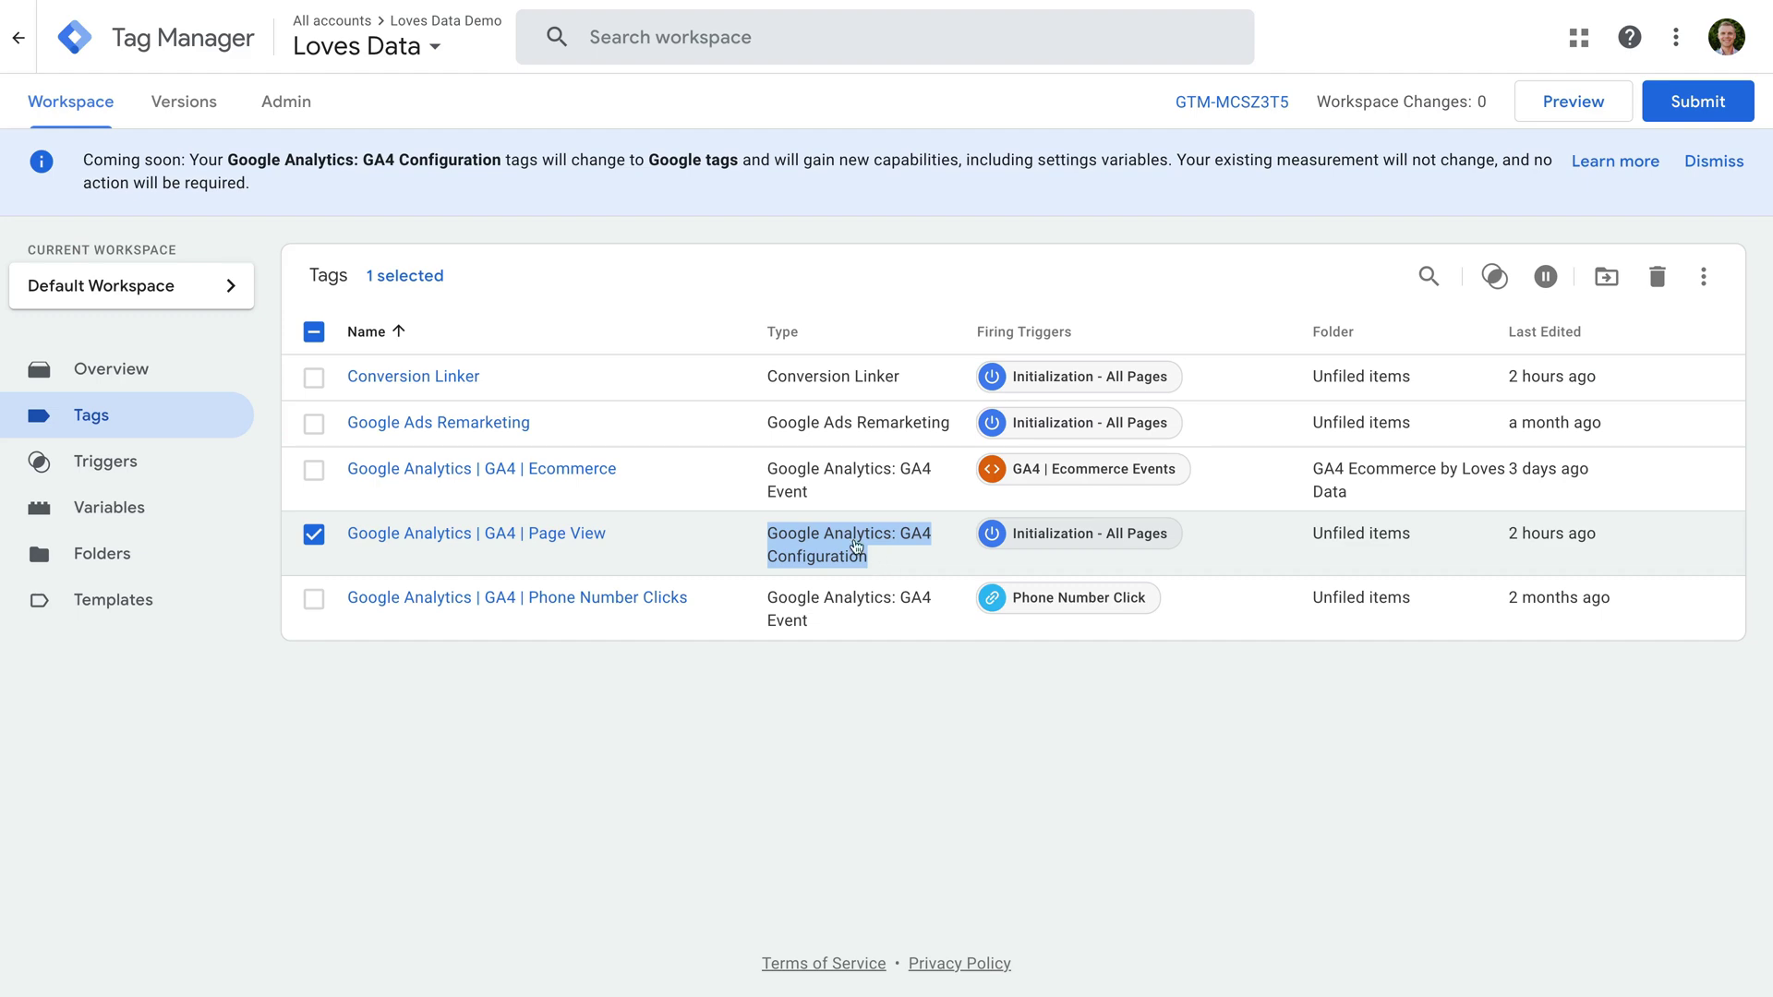
Switch to the Loves Data 2.2 container and read its Google tag compatibility notice.
click(393, 51)
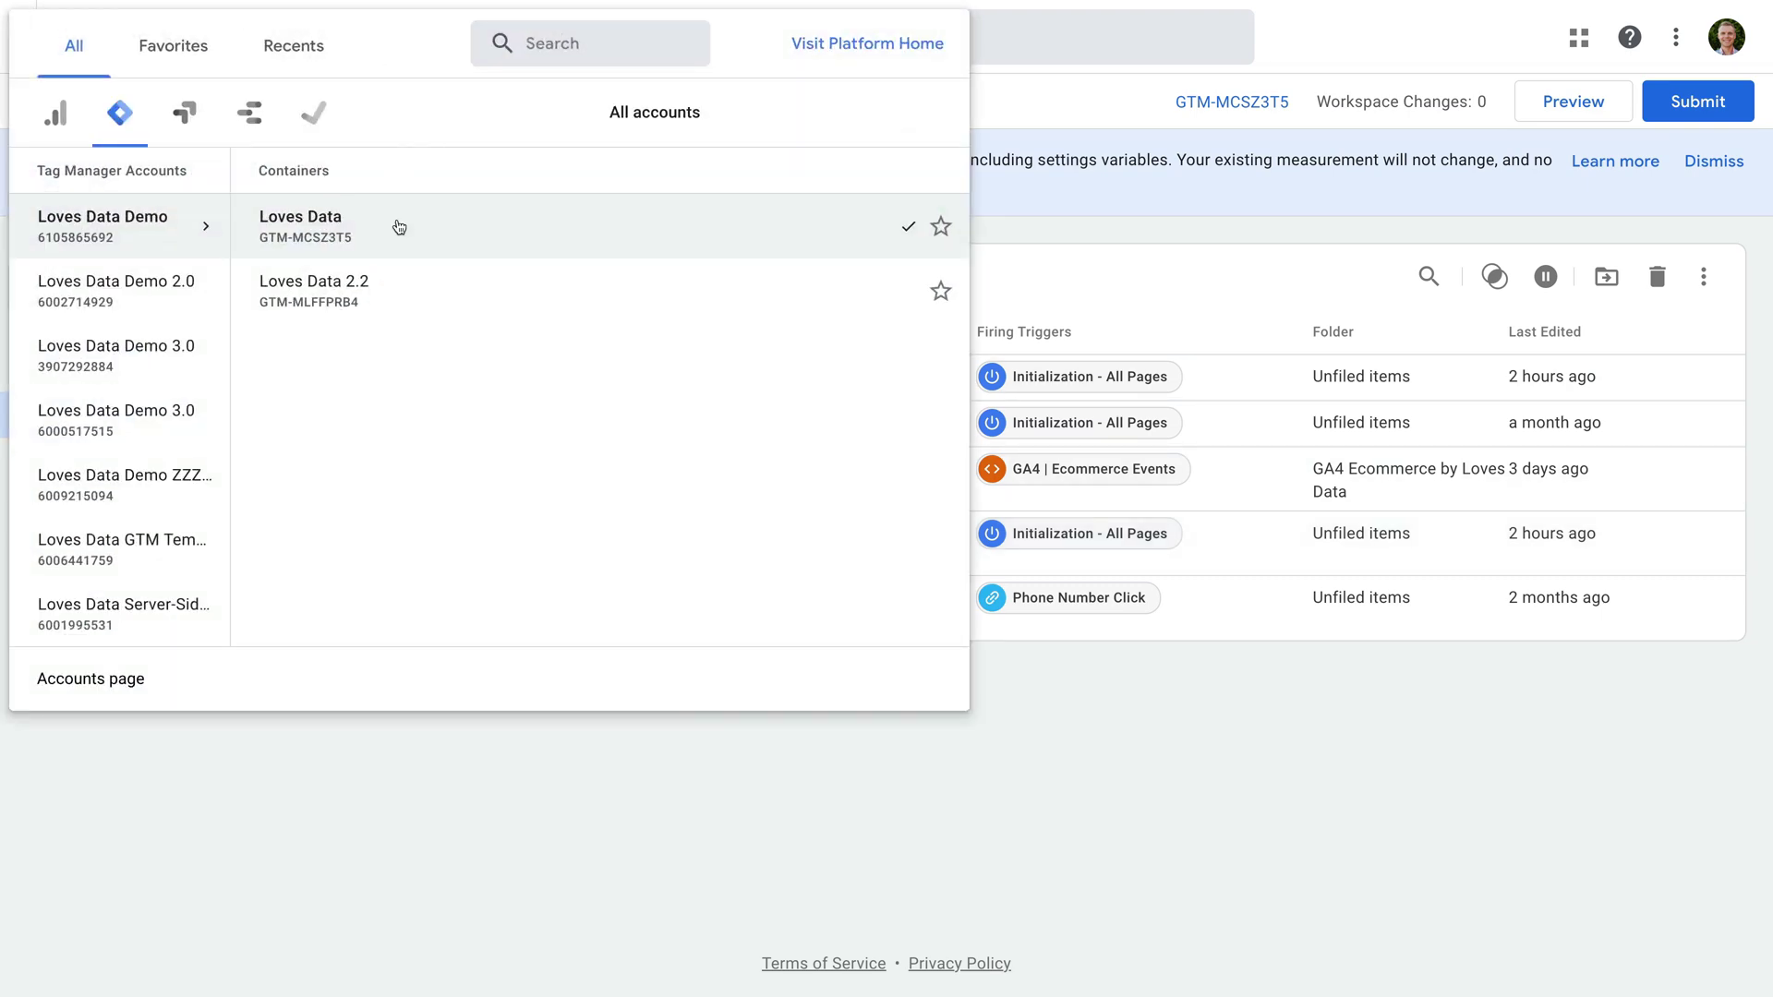
click(401, 282)
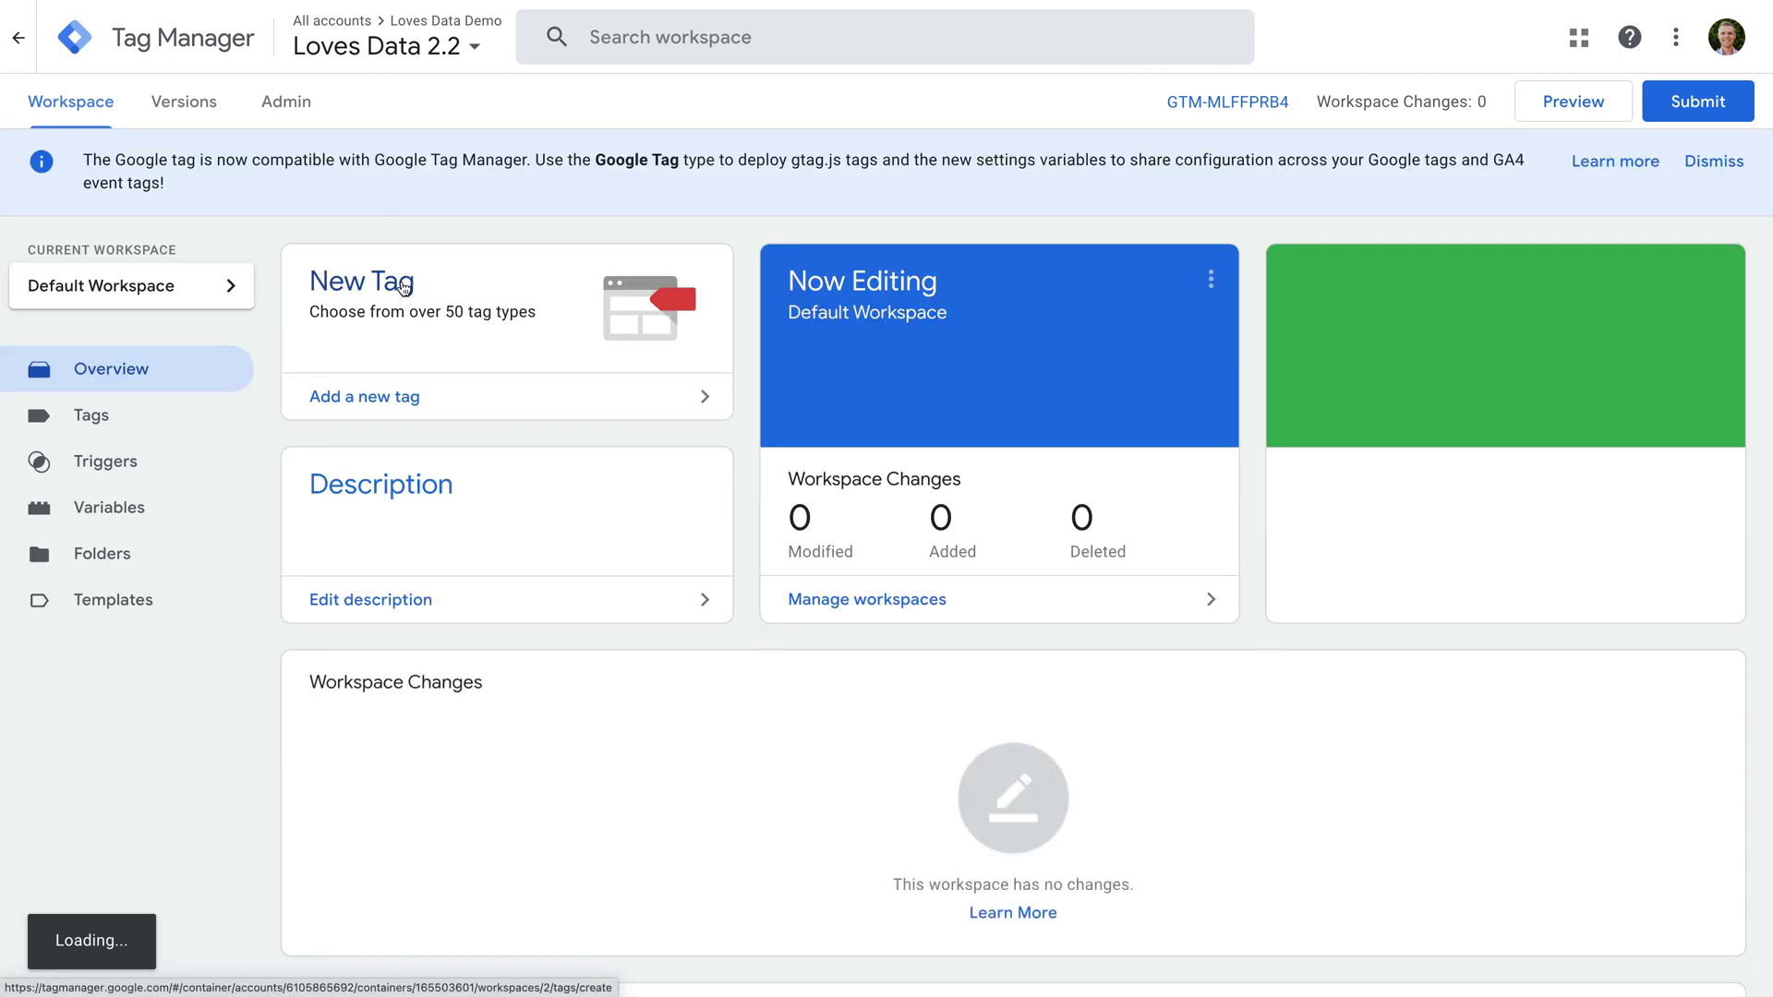
drag(85, 164, 517, 171)
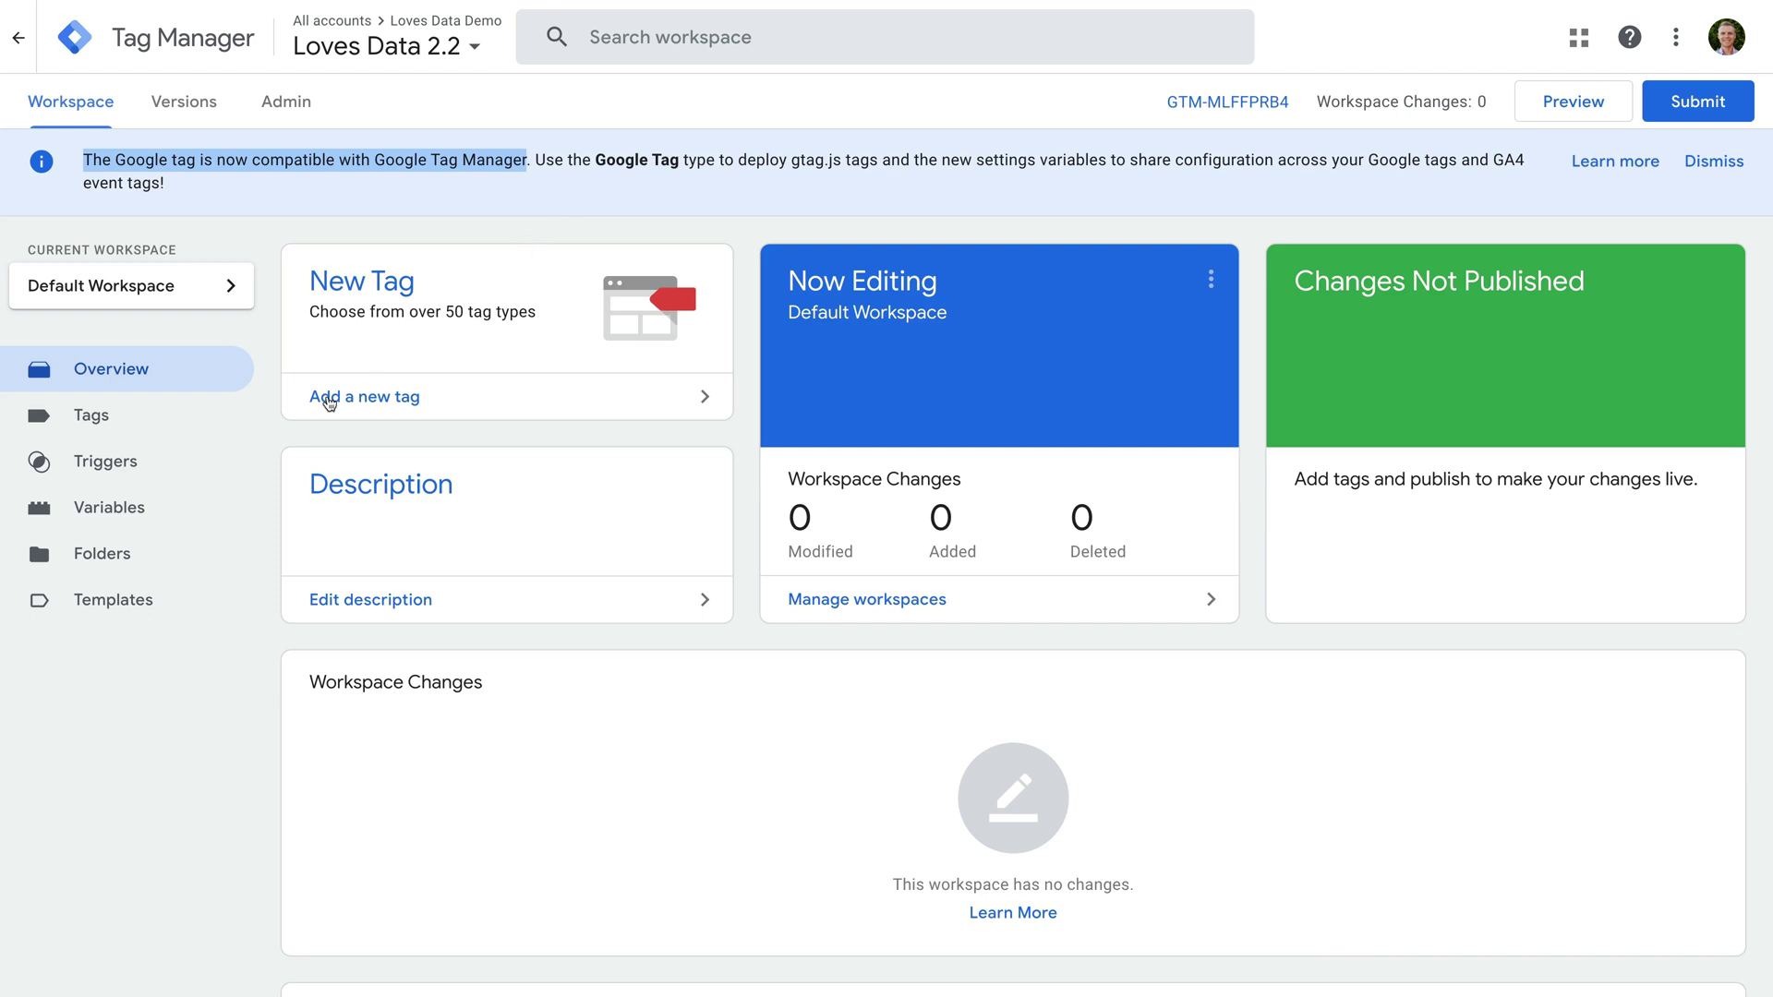
click(262, 423)
In the Tags list, note the Page View tag's Google Tag type and open Google Tag | GA4 | Page View.
click(124, 425)
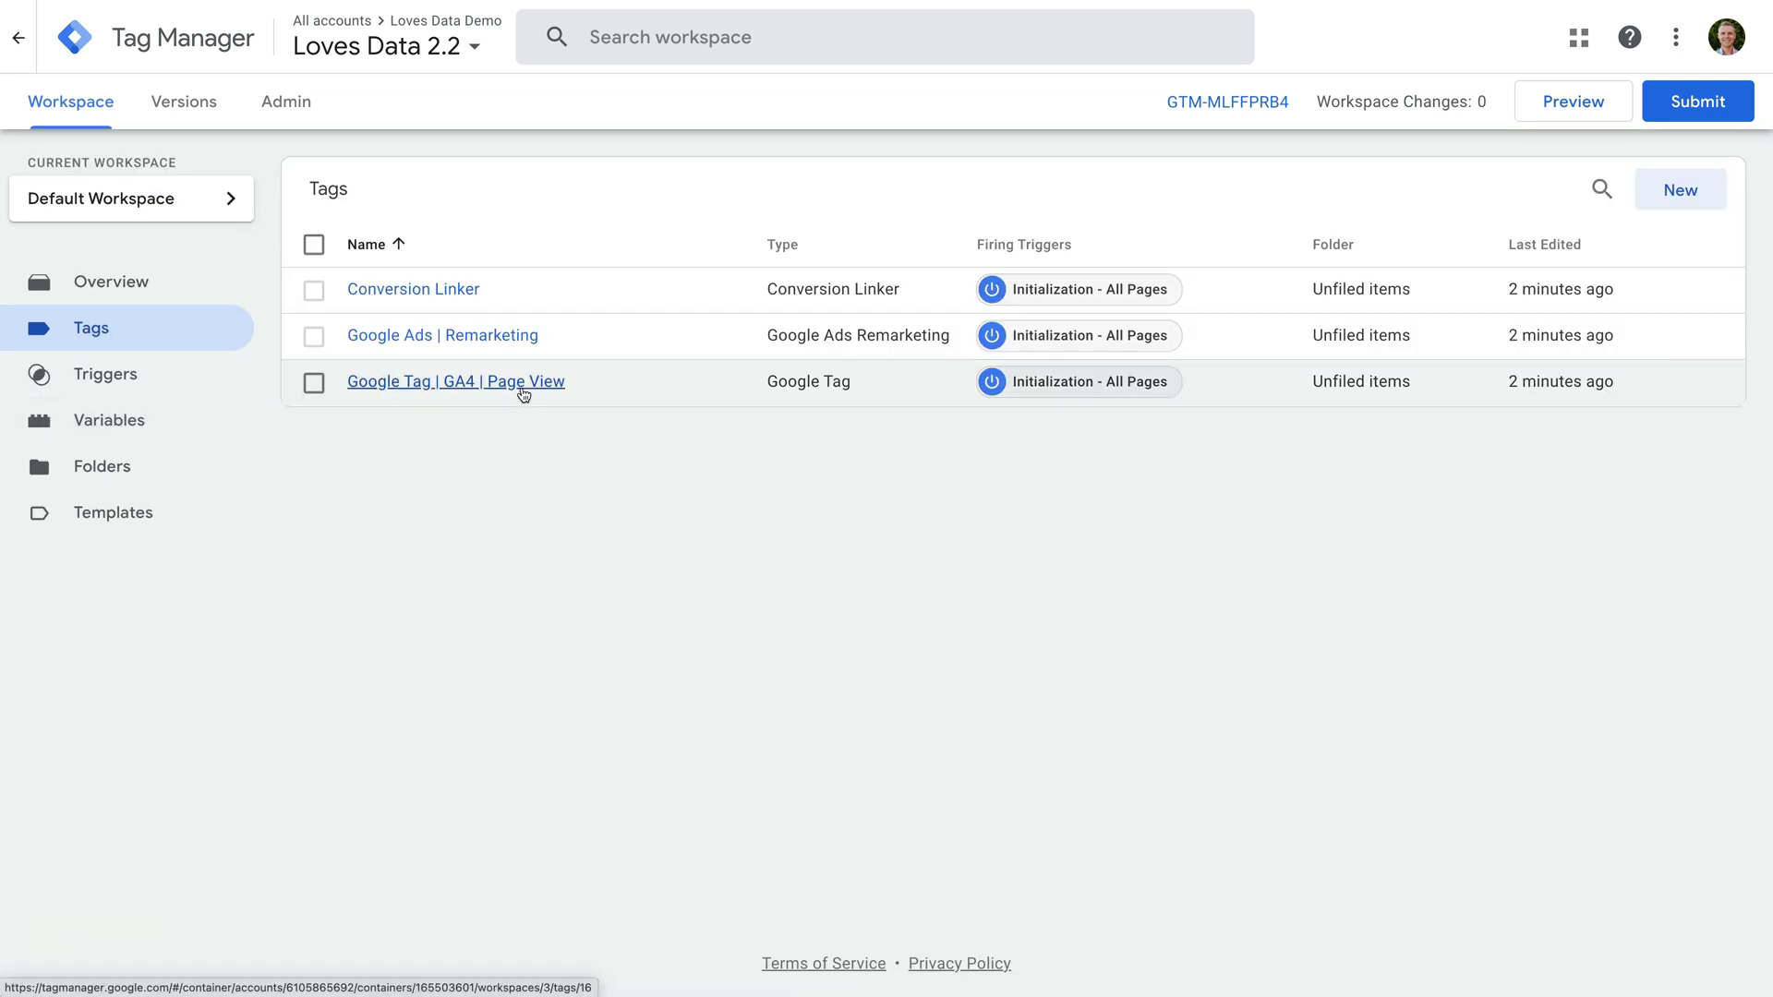
drag(766, 383, 866, 392)
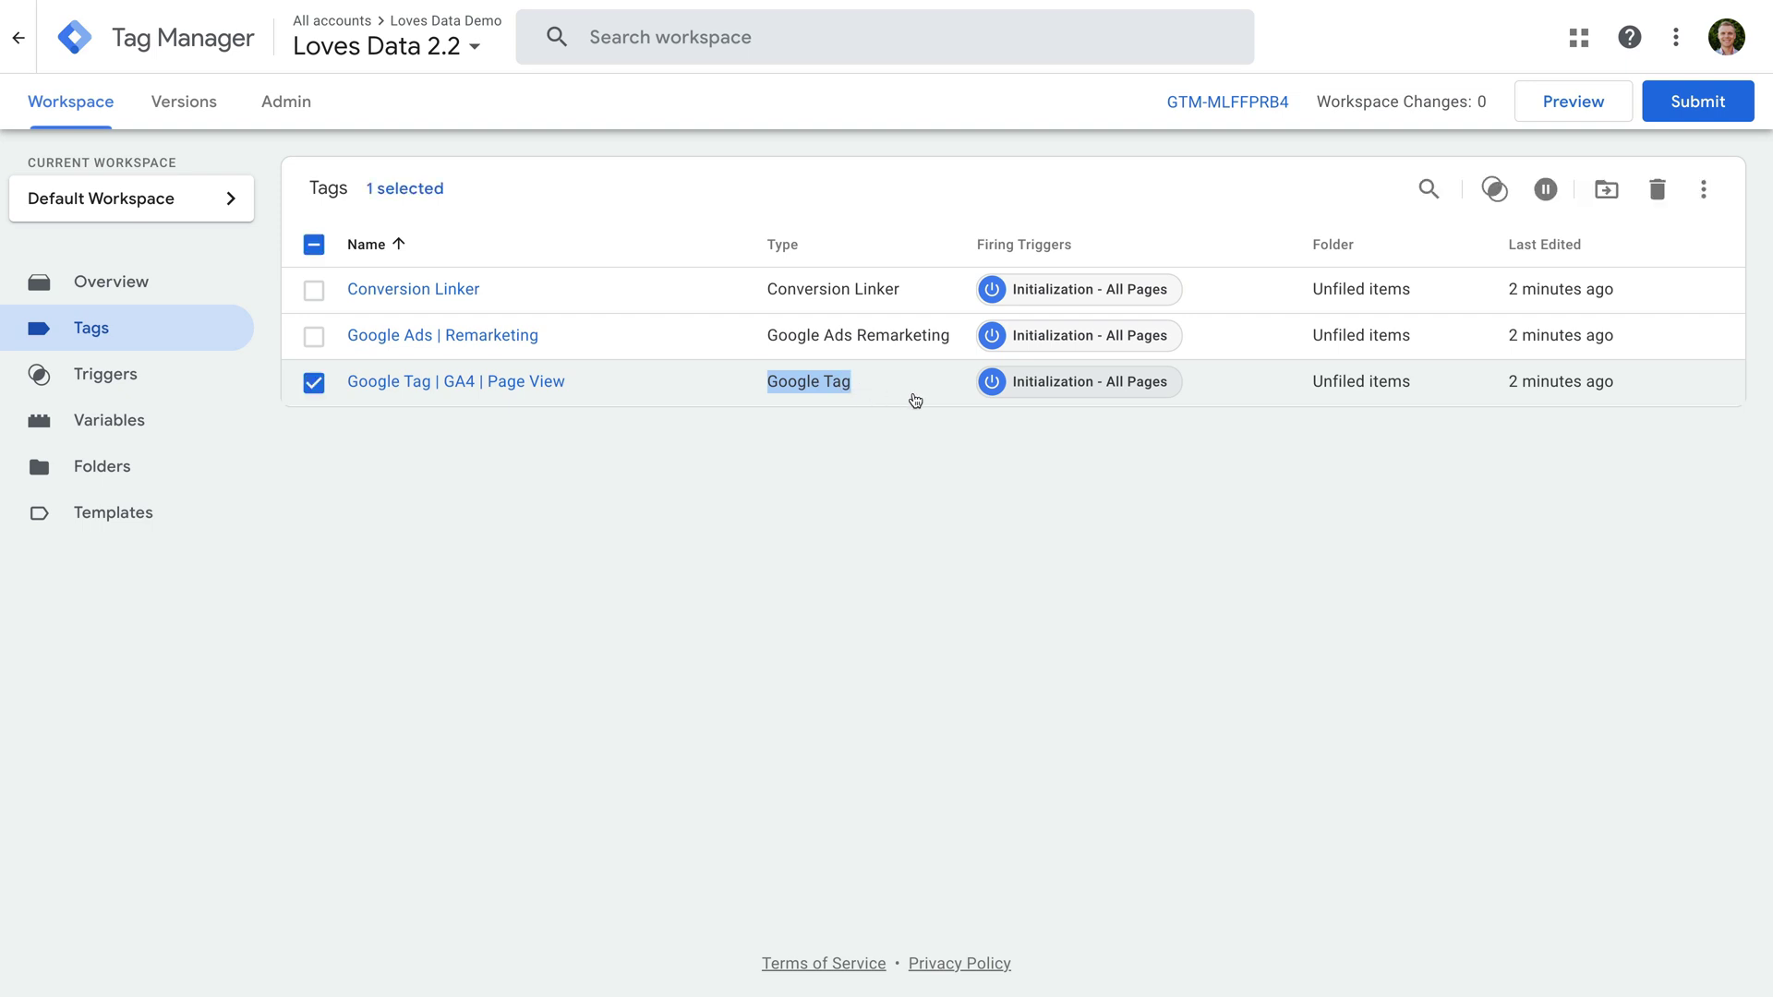
click(513, 384)
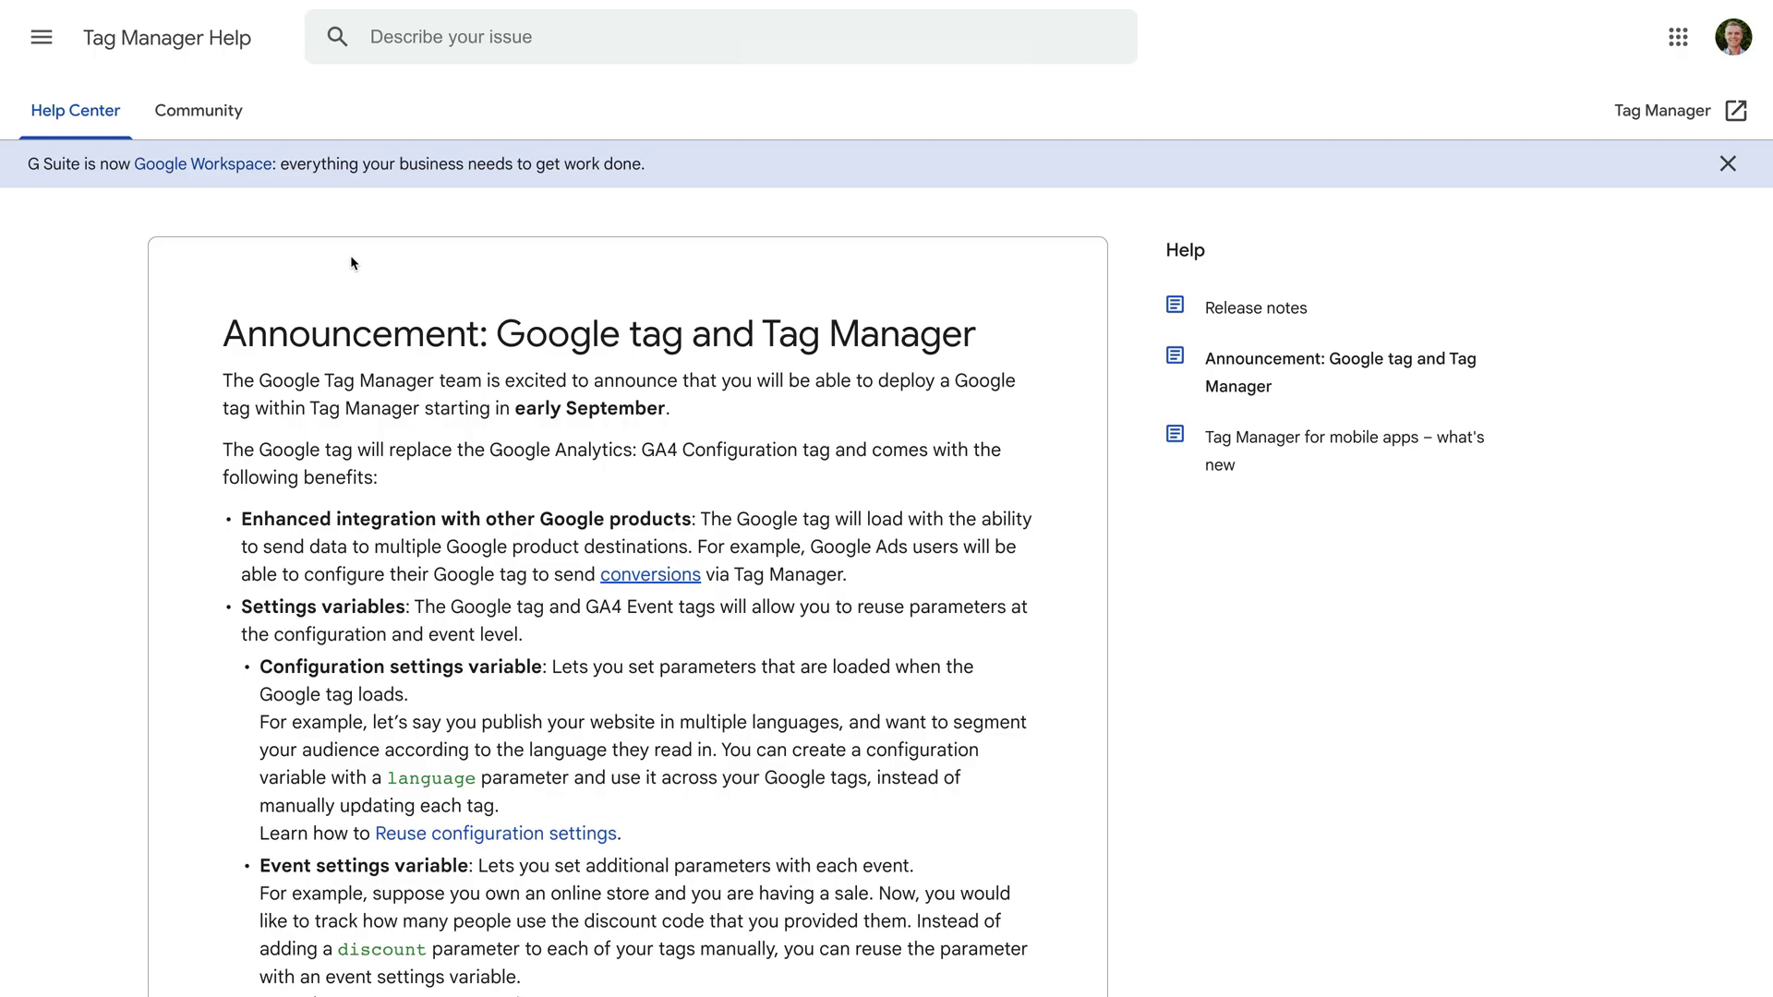
scroll(351, 264, down, 2)
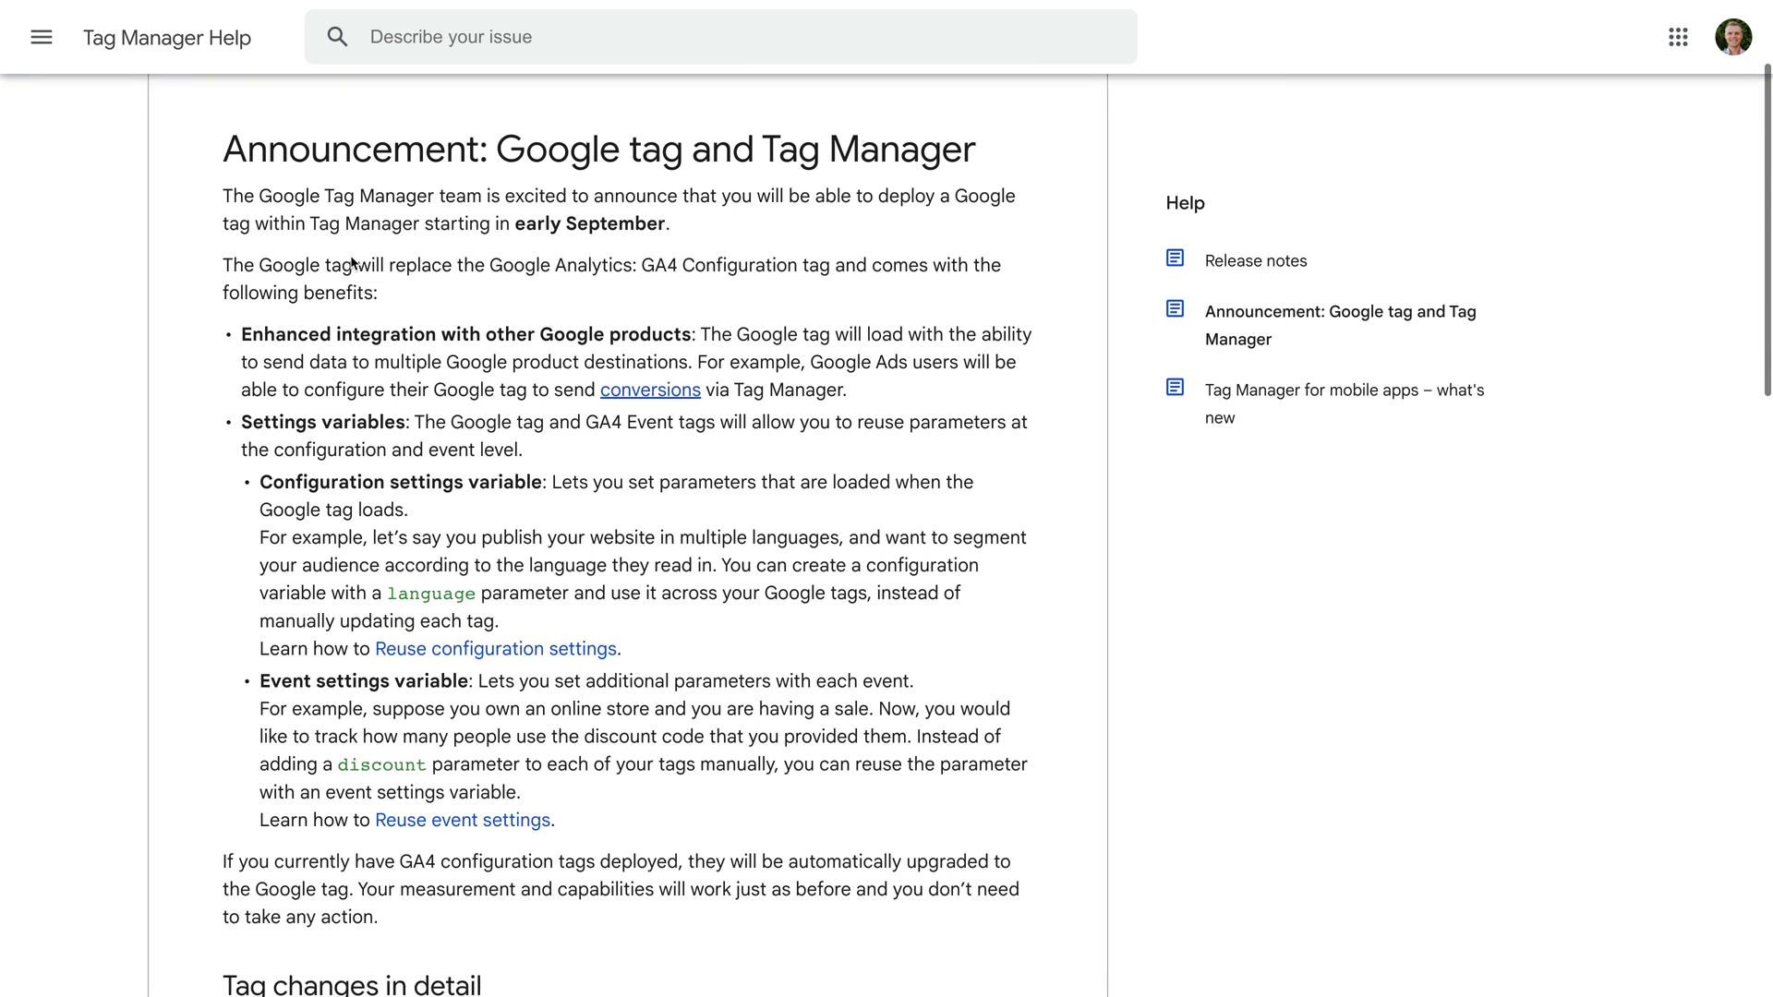
drag(242, 337, 844, 407)
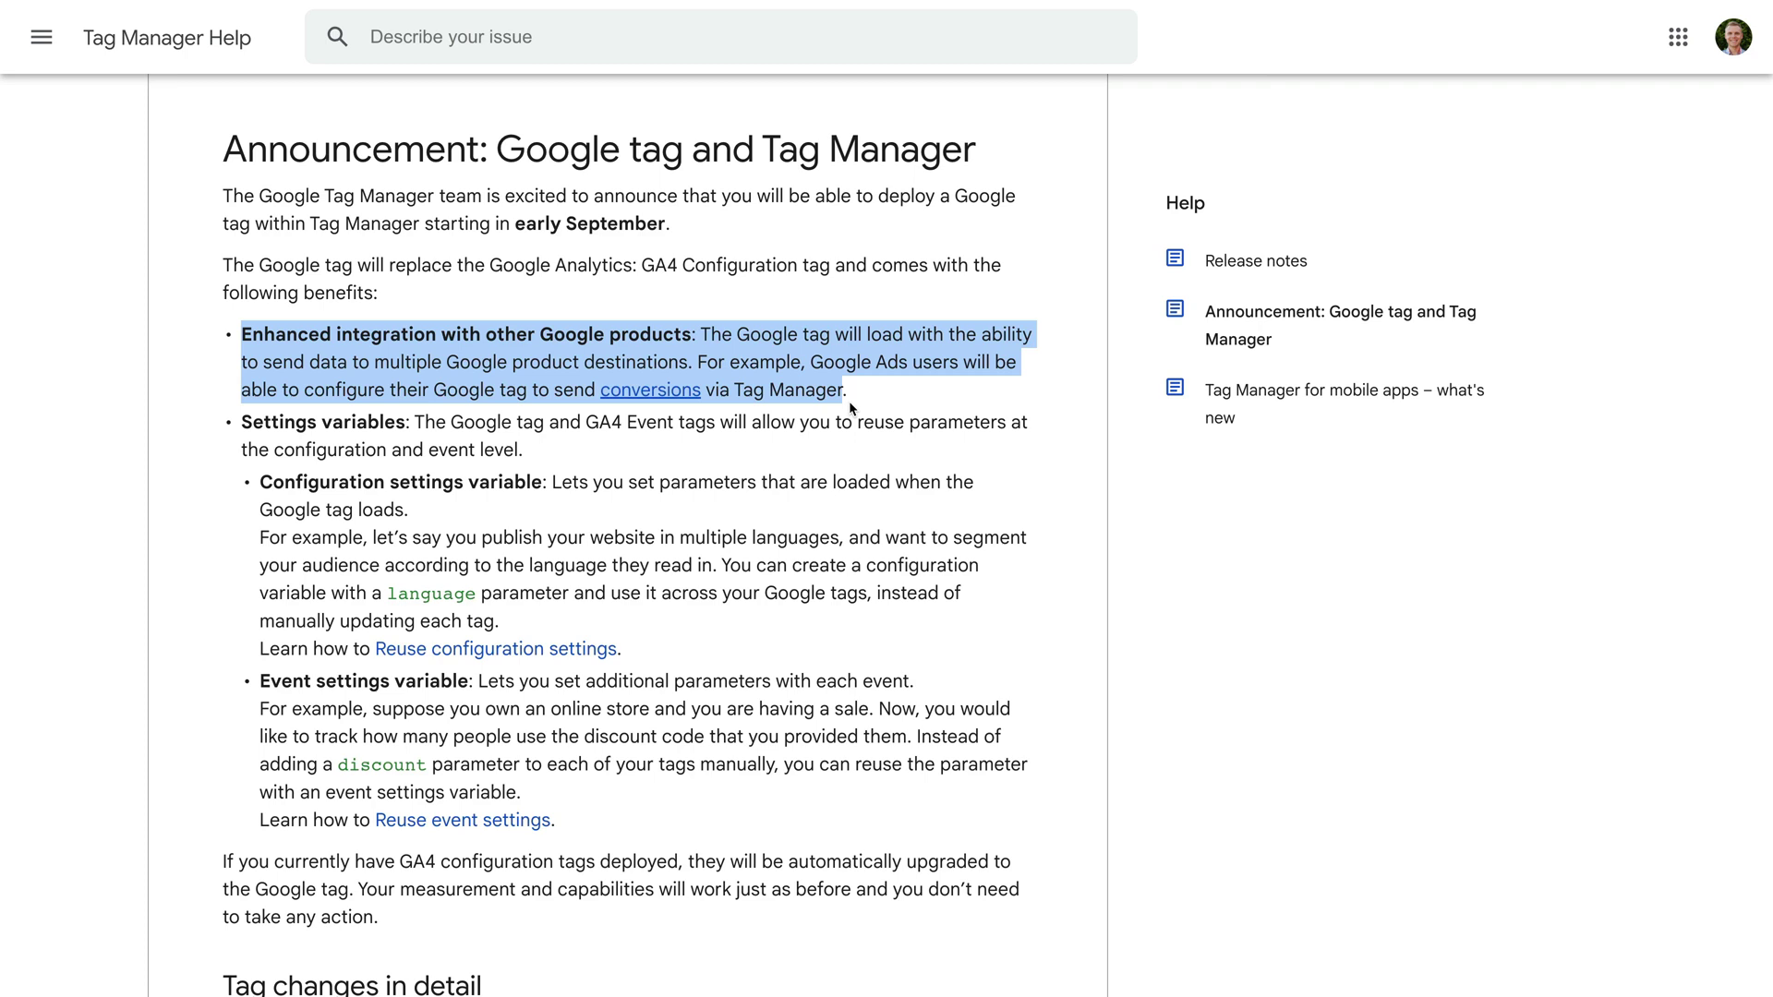
scroll(849, 406, down, 1)
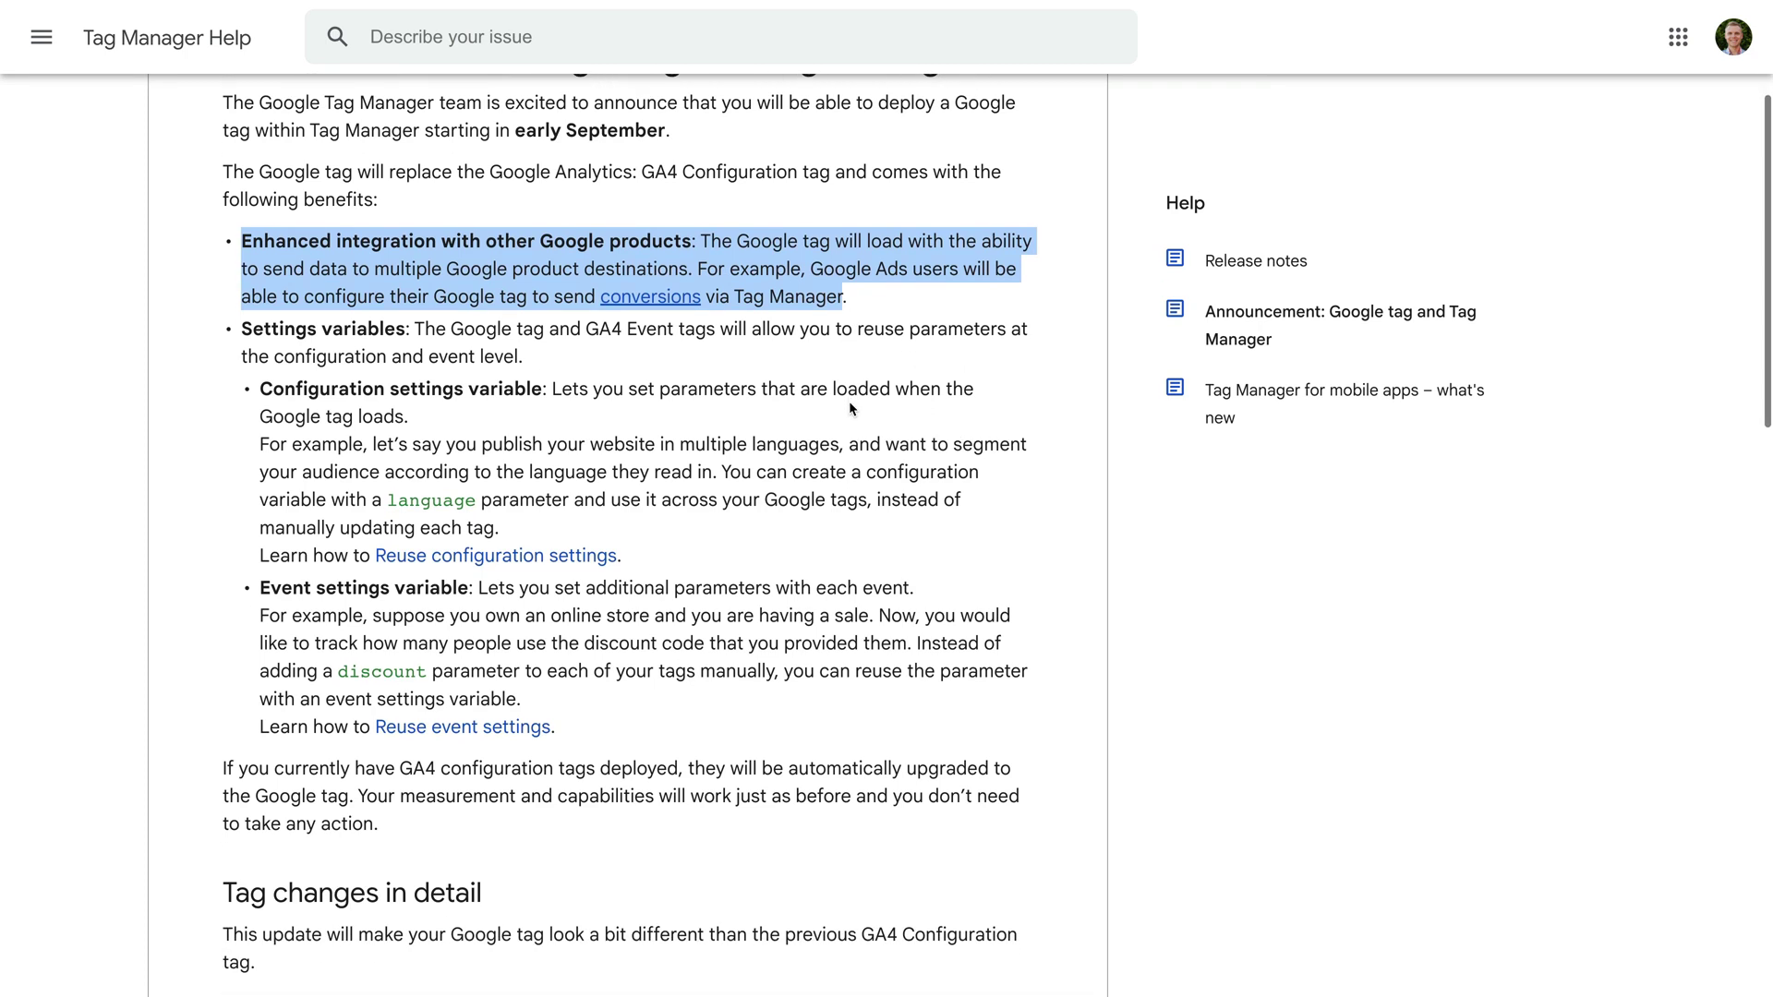
drag(261, 388, 649, 562)
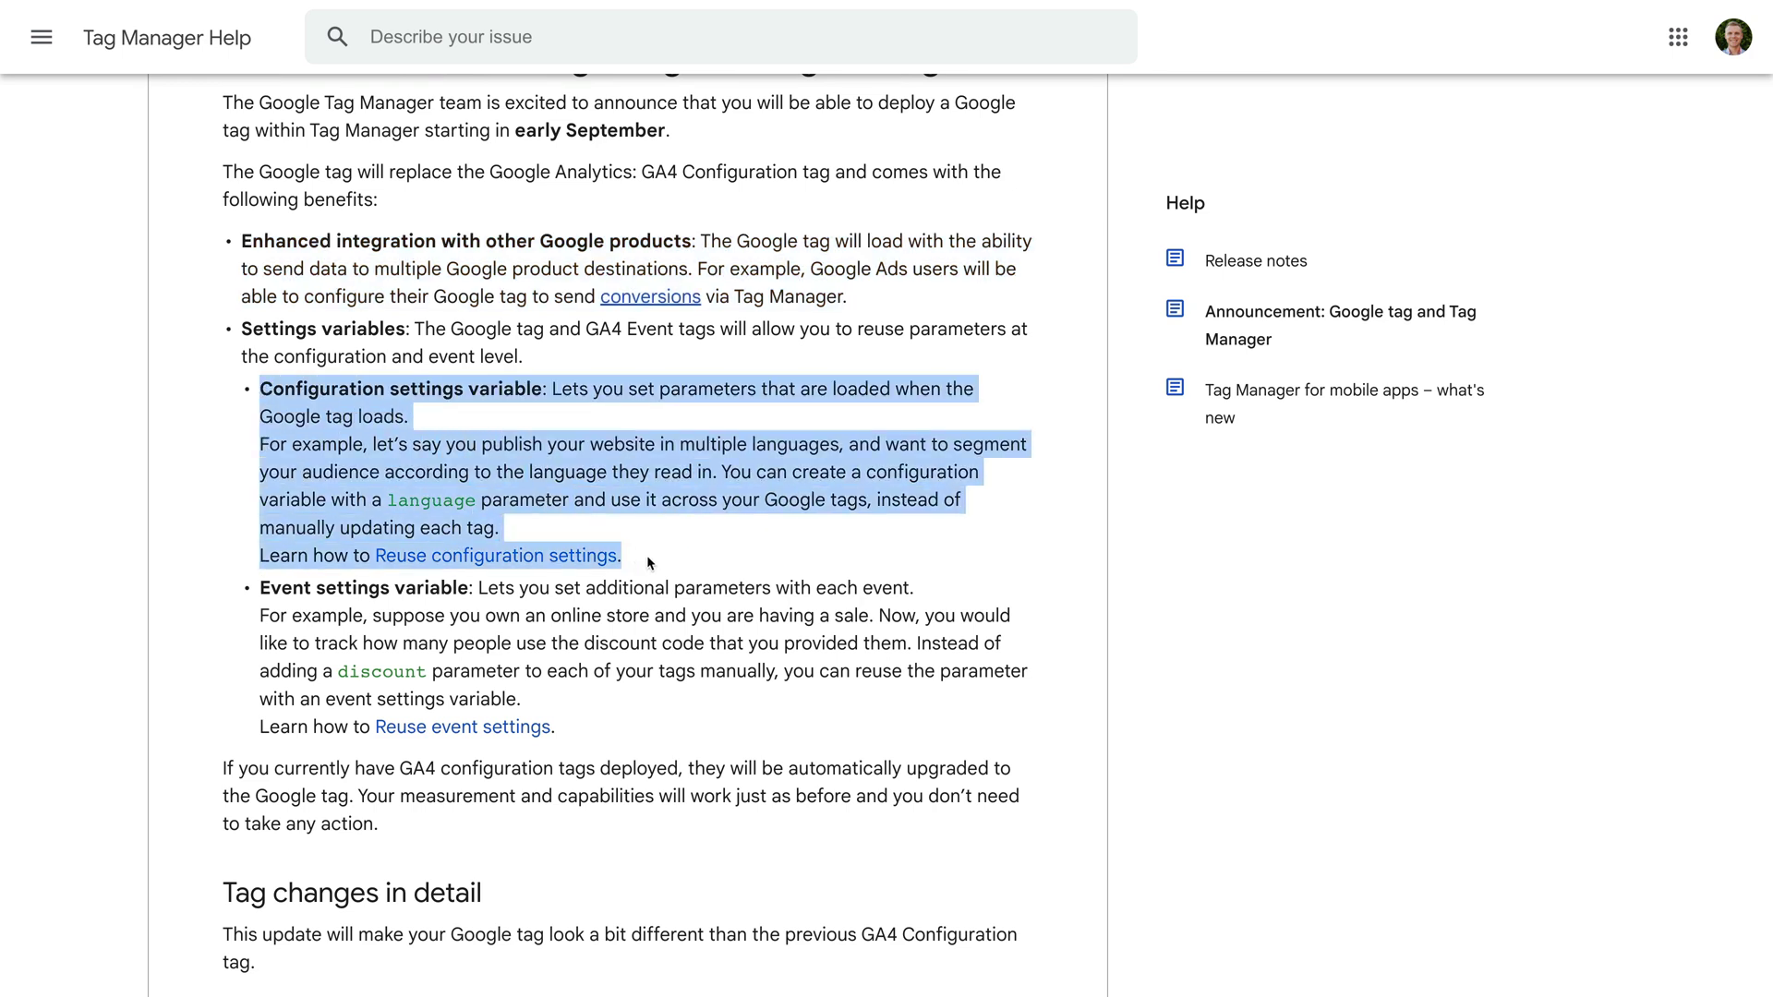
click(263, 587)
drag(263, 587, 618, 730)
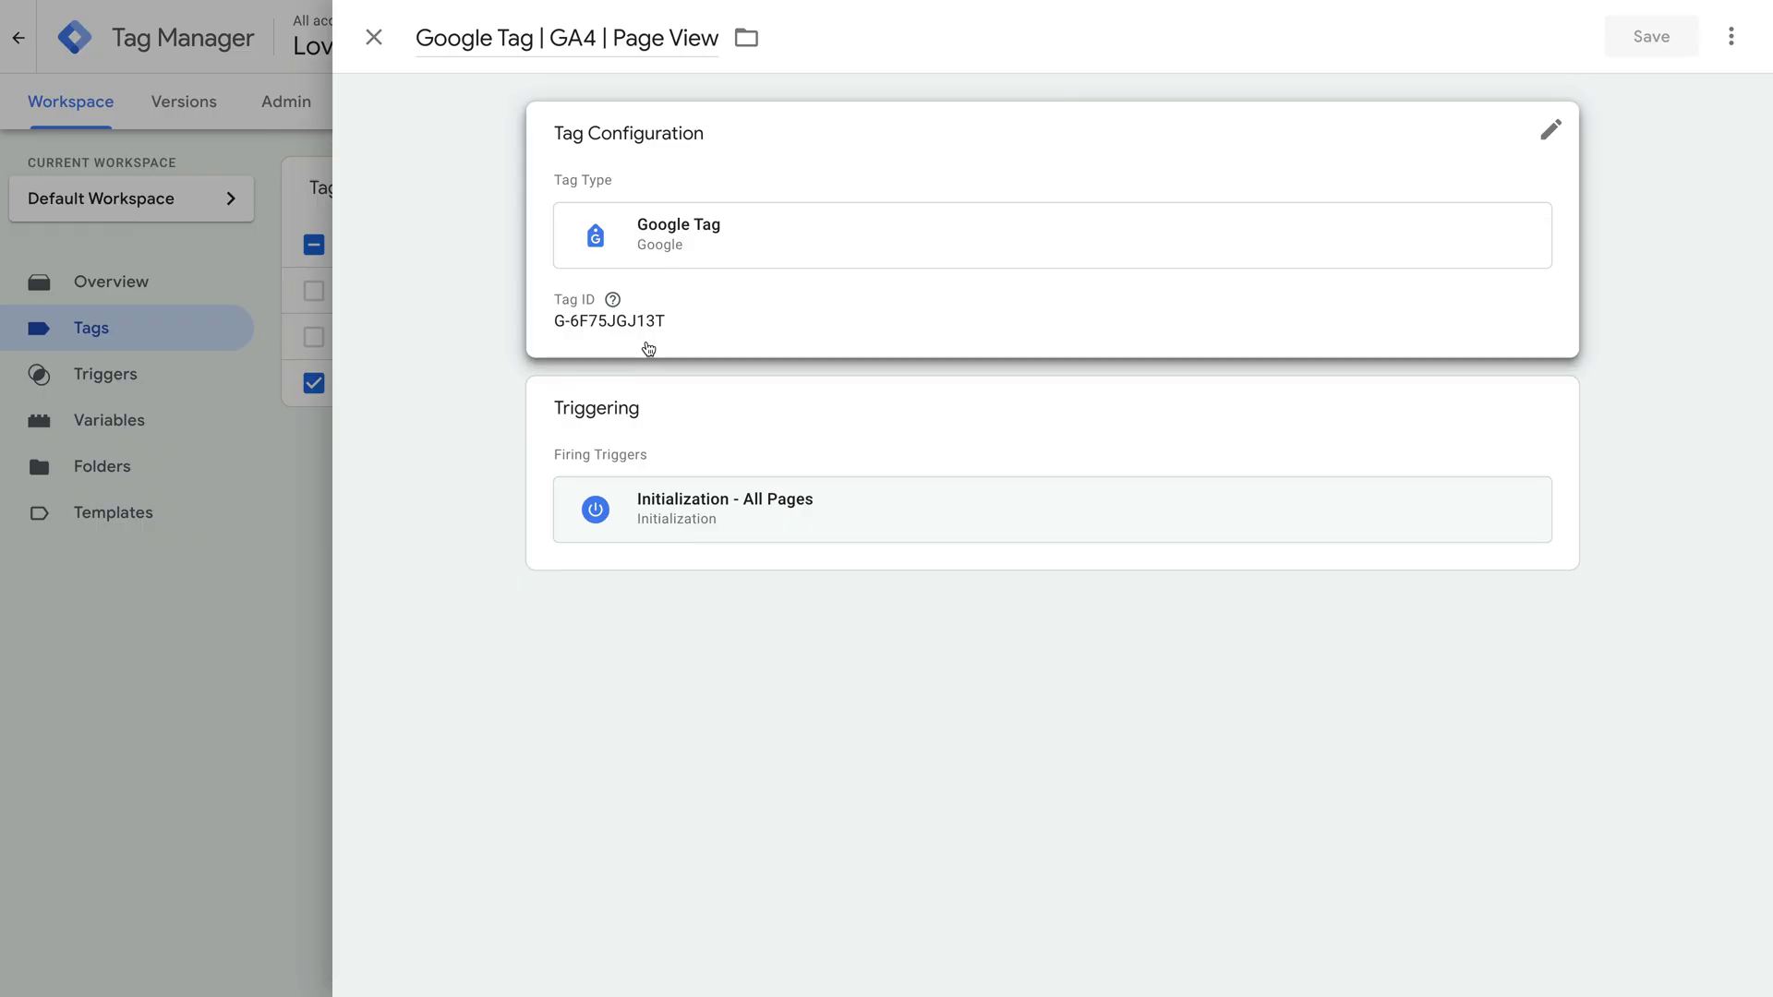
Delete the hard-coded Tag ID G-6F75JGJ13T from the tag's configuration.
click(648, 348)
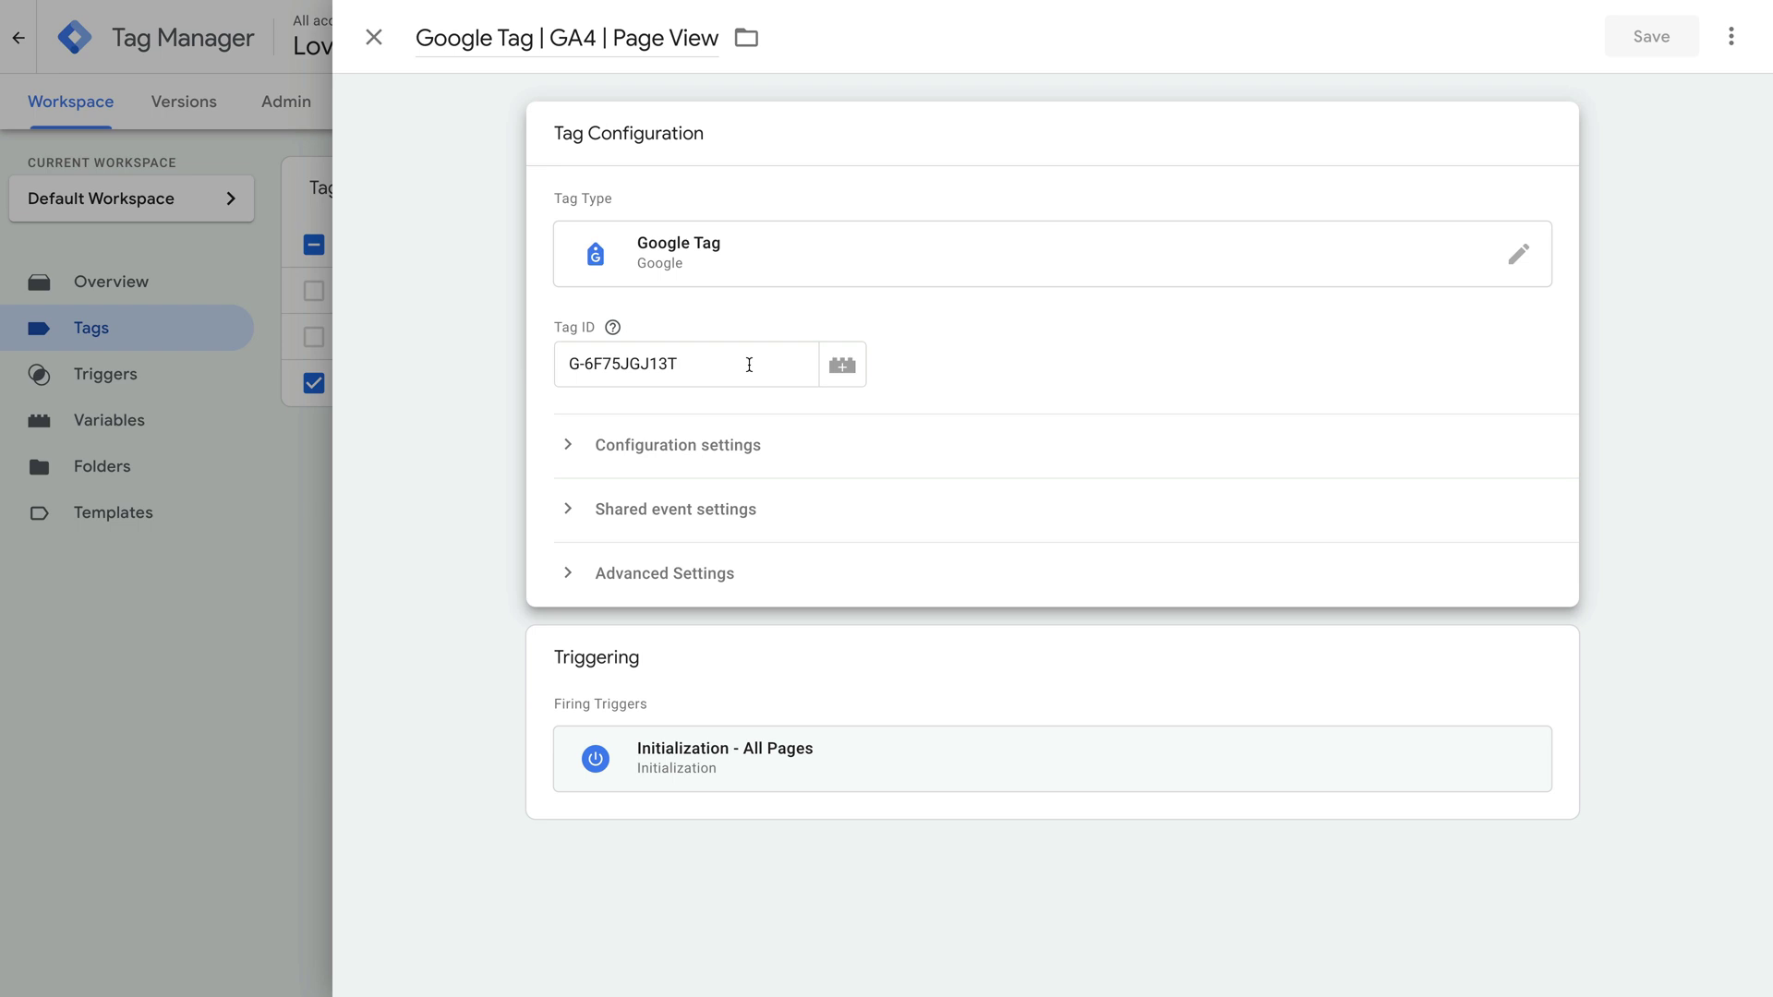
drag(749, 365, 574, 352)
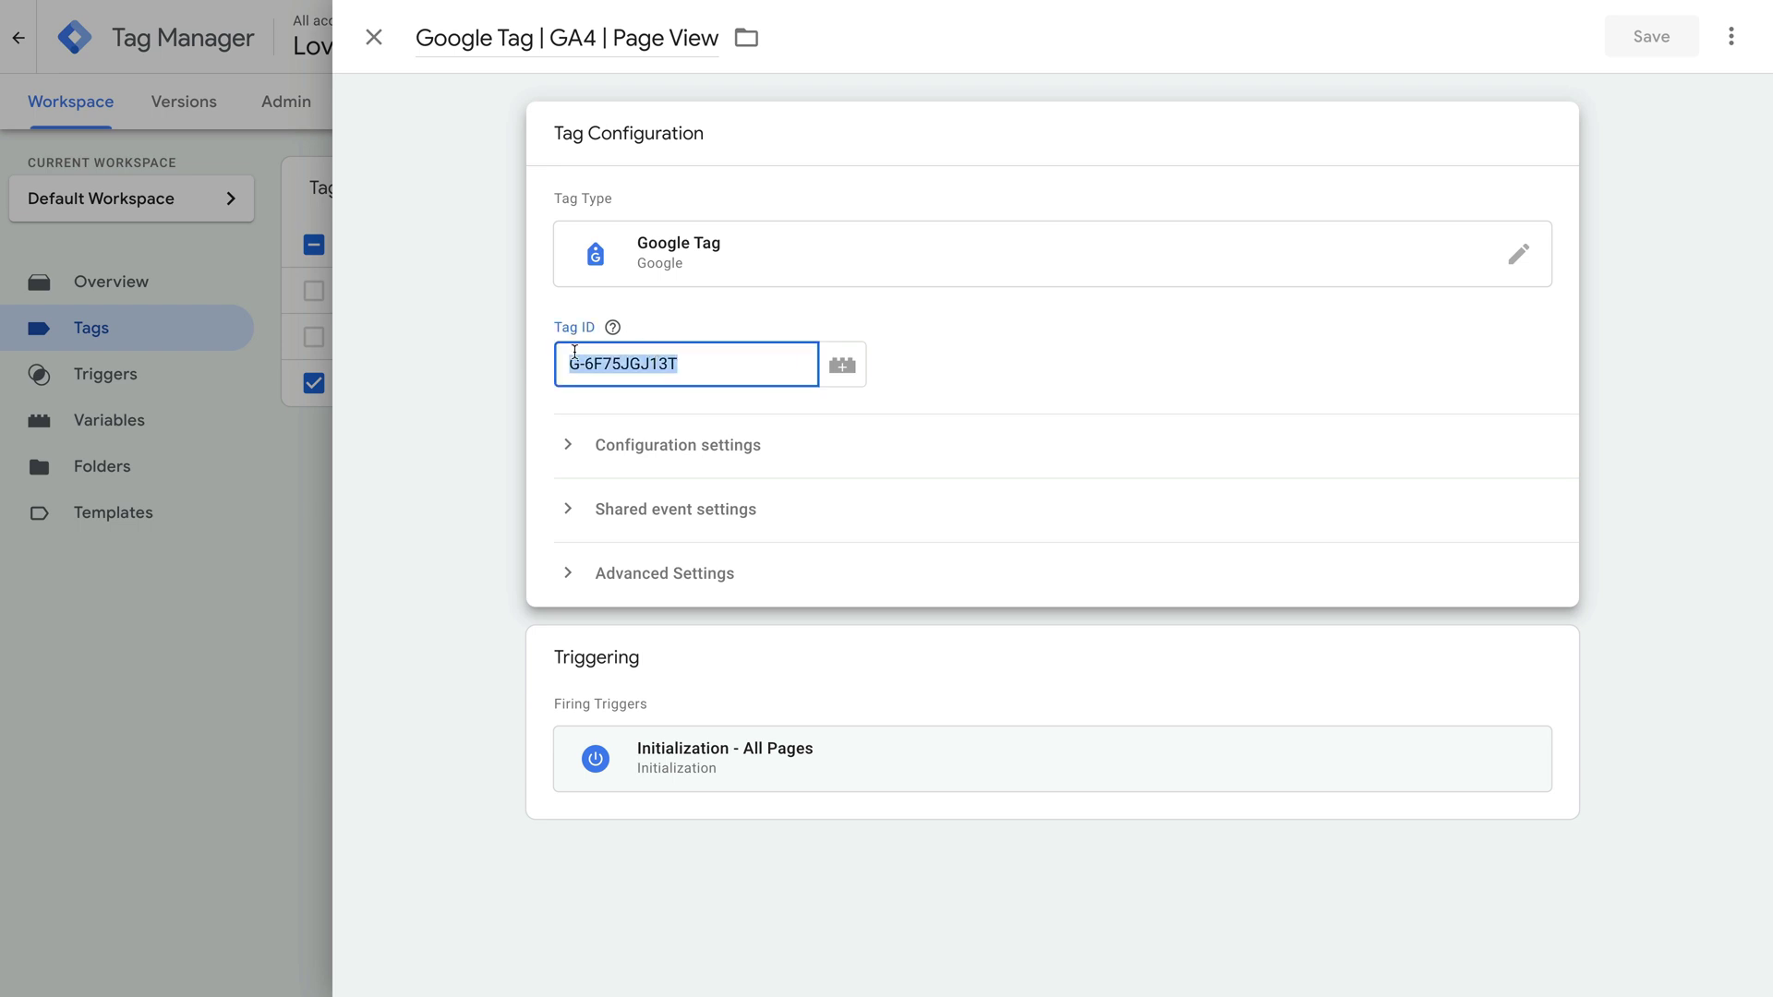
key(BackSpace)
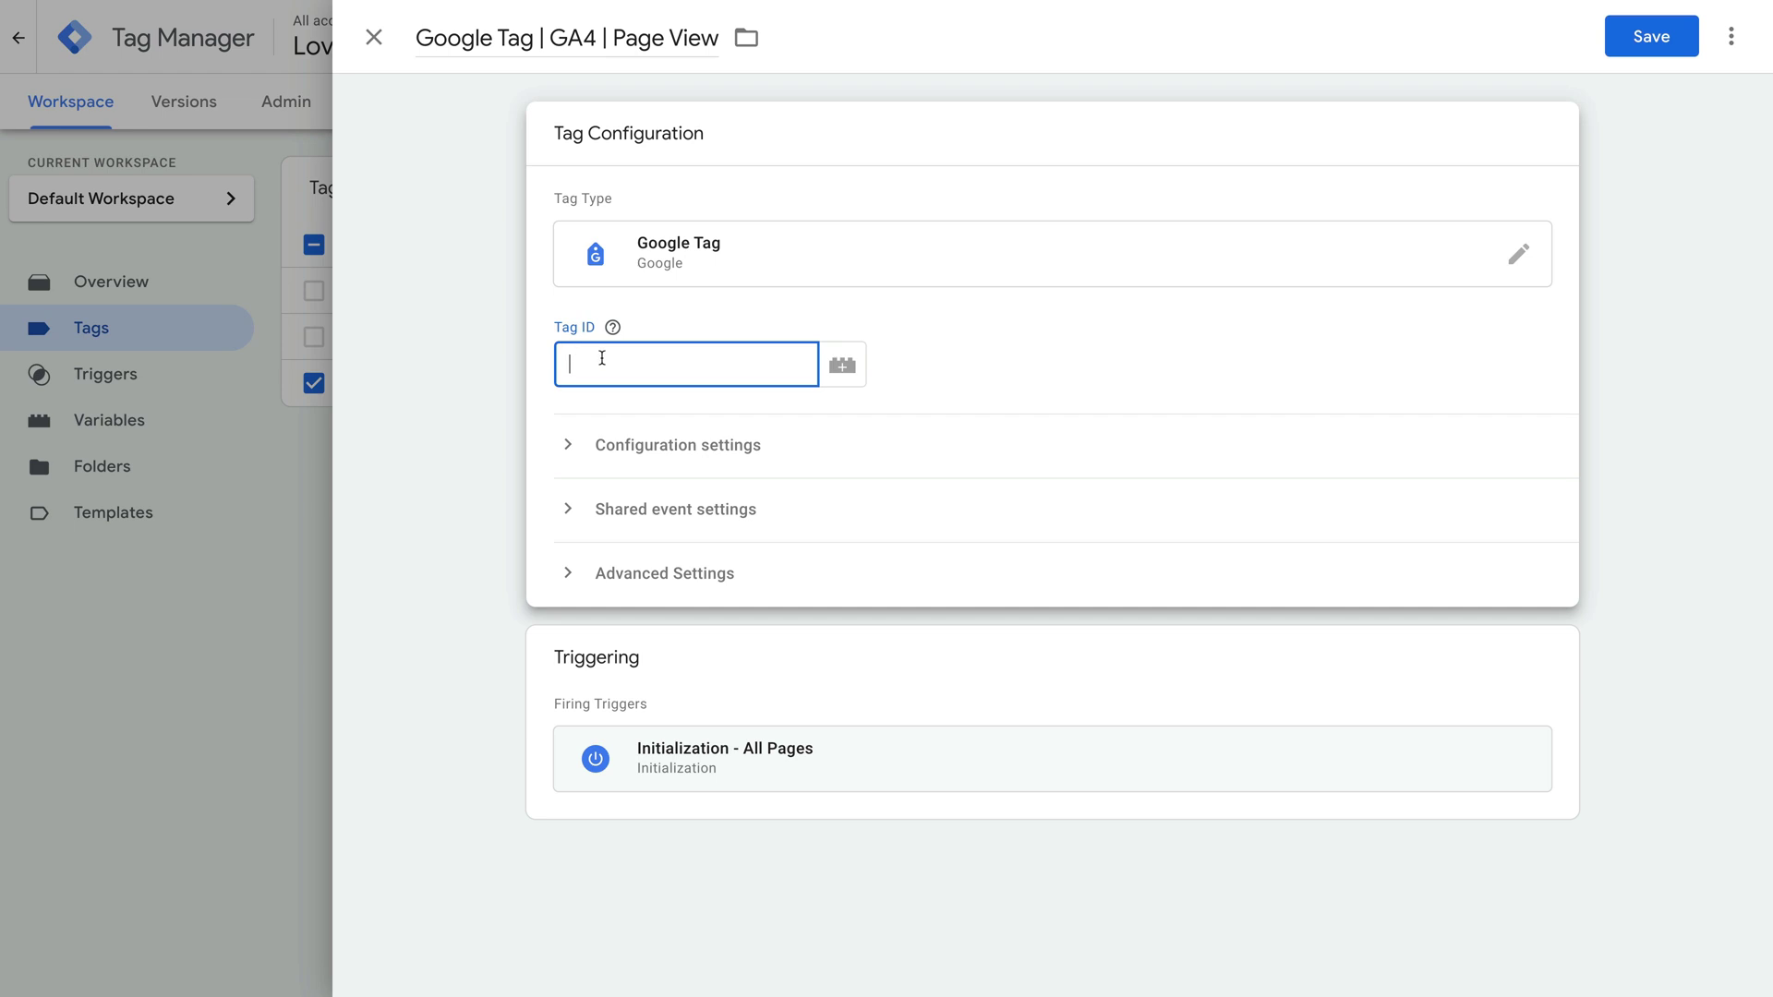
Create a Constant variable 'GA4 Measurement ID' holding the pasted measurement ID as the Tag ID.
click(842, 367)
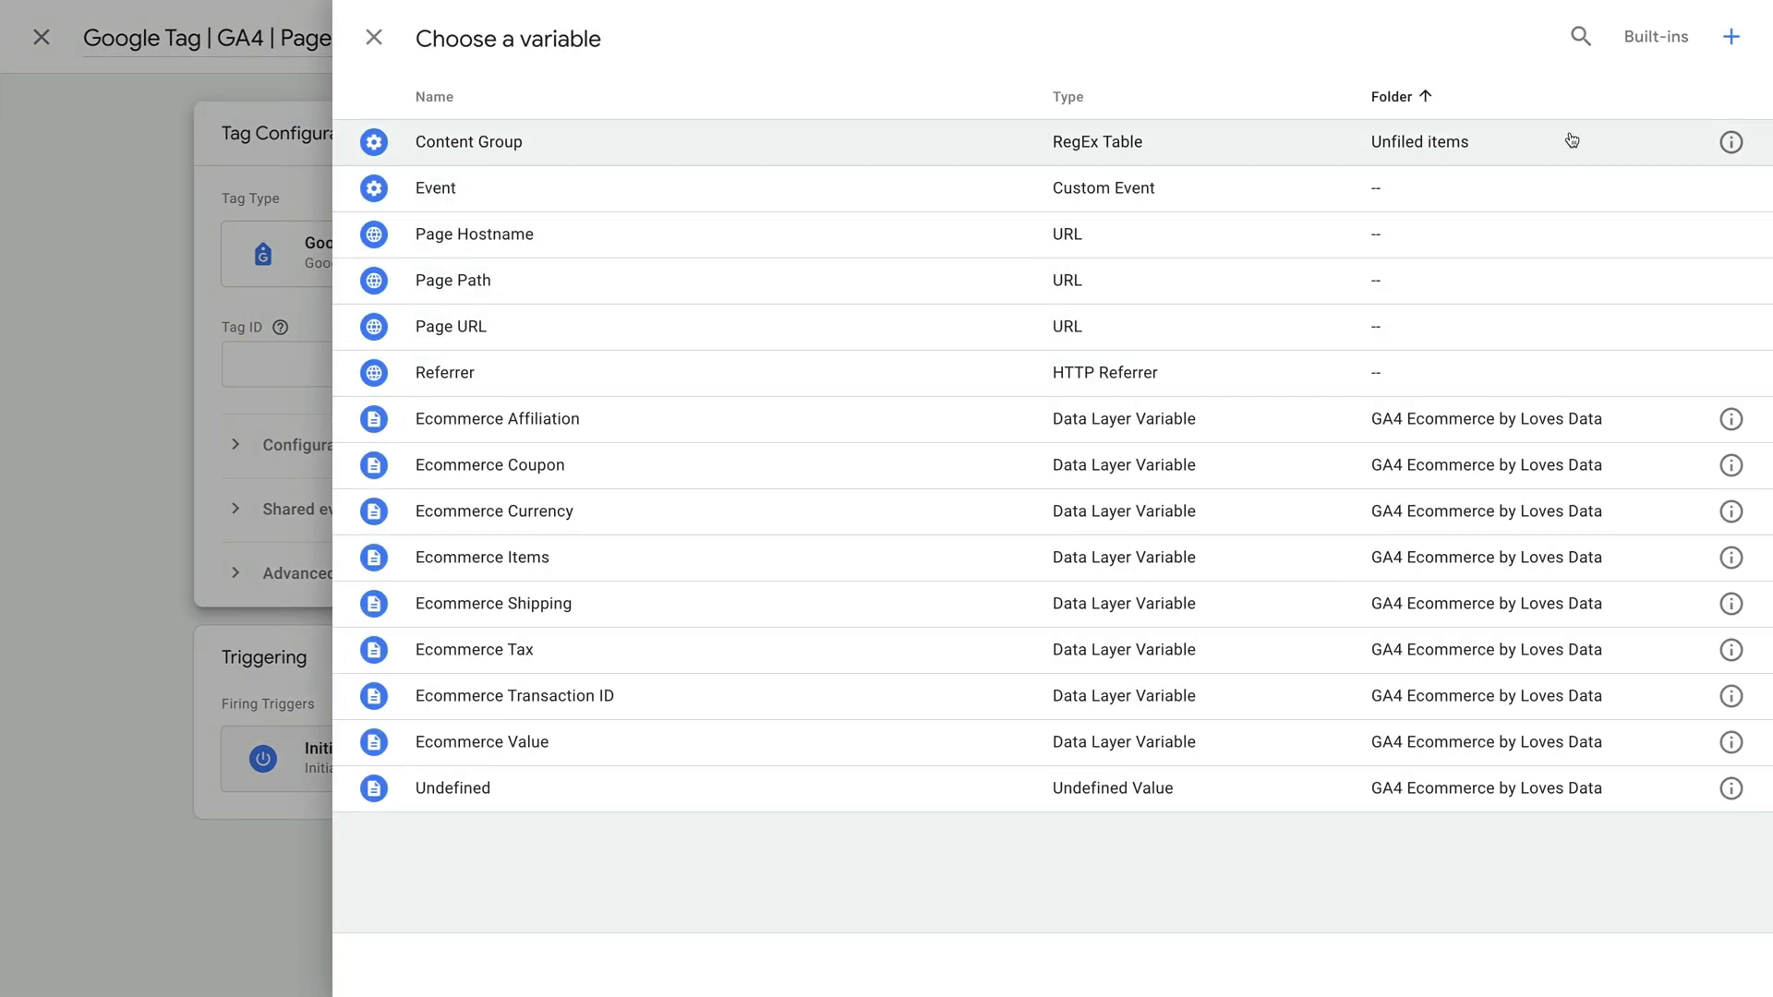
click(1731, 37)
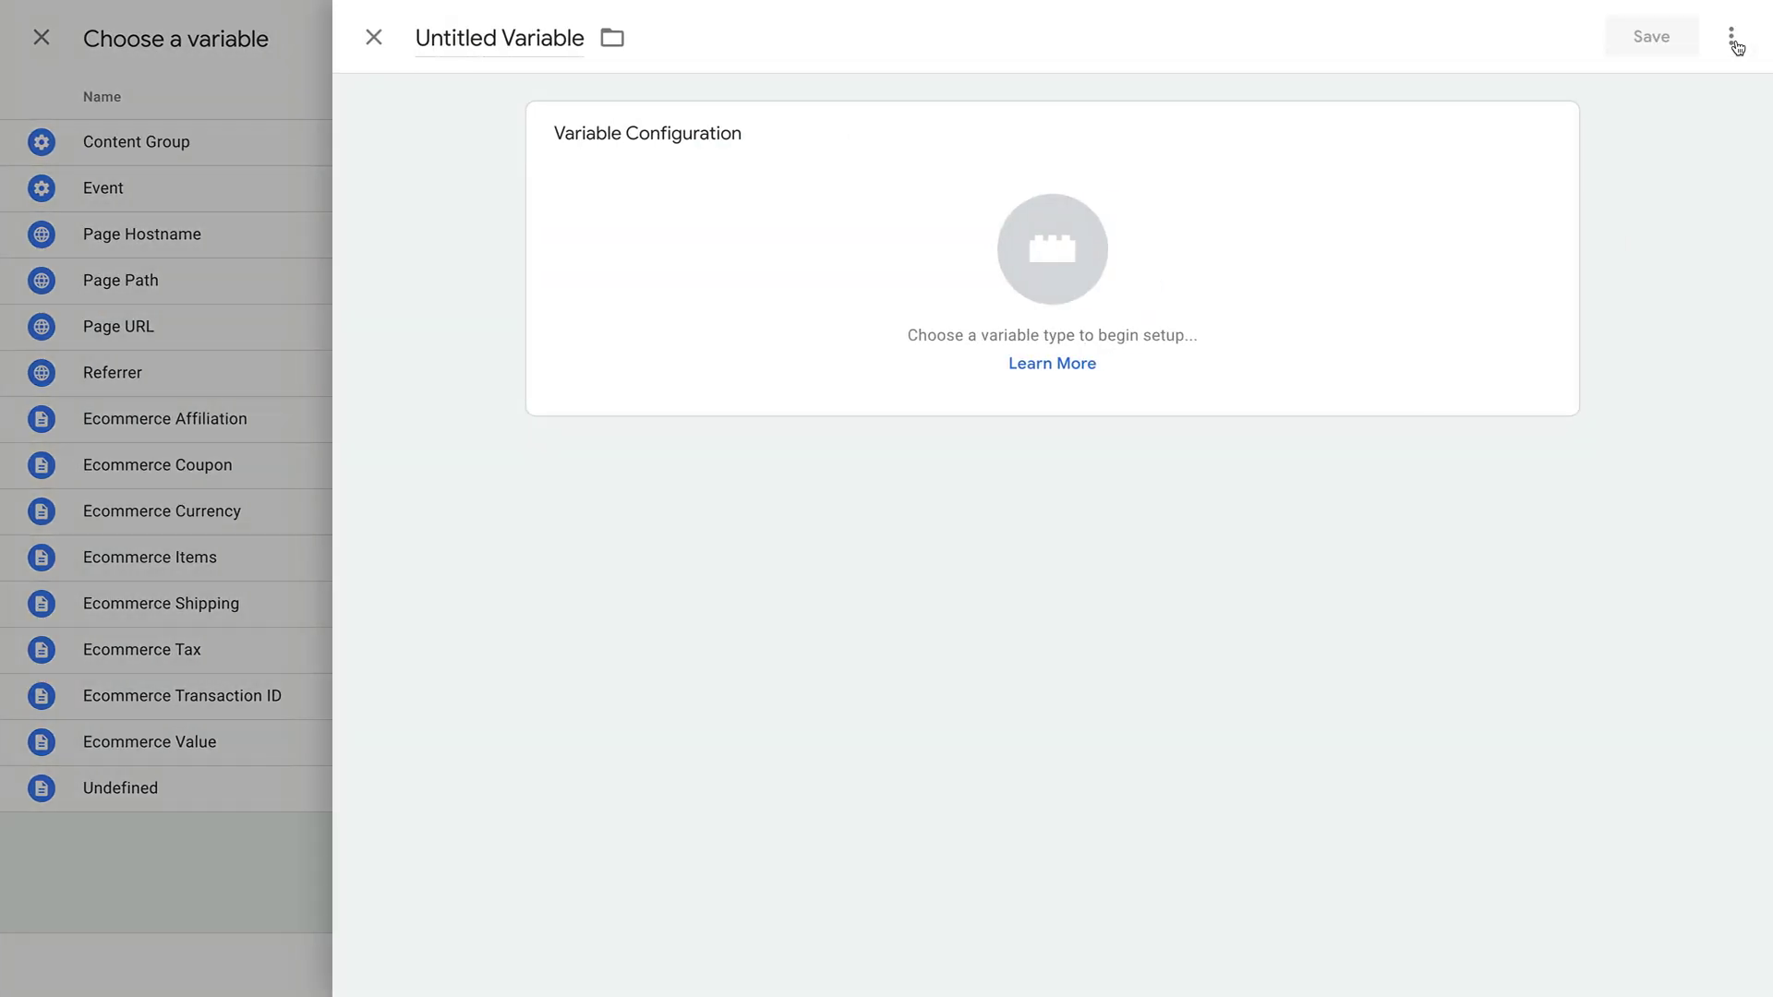
click(519, 43)
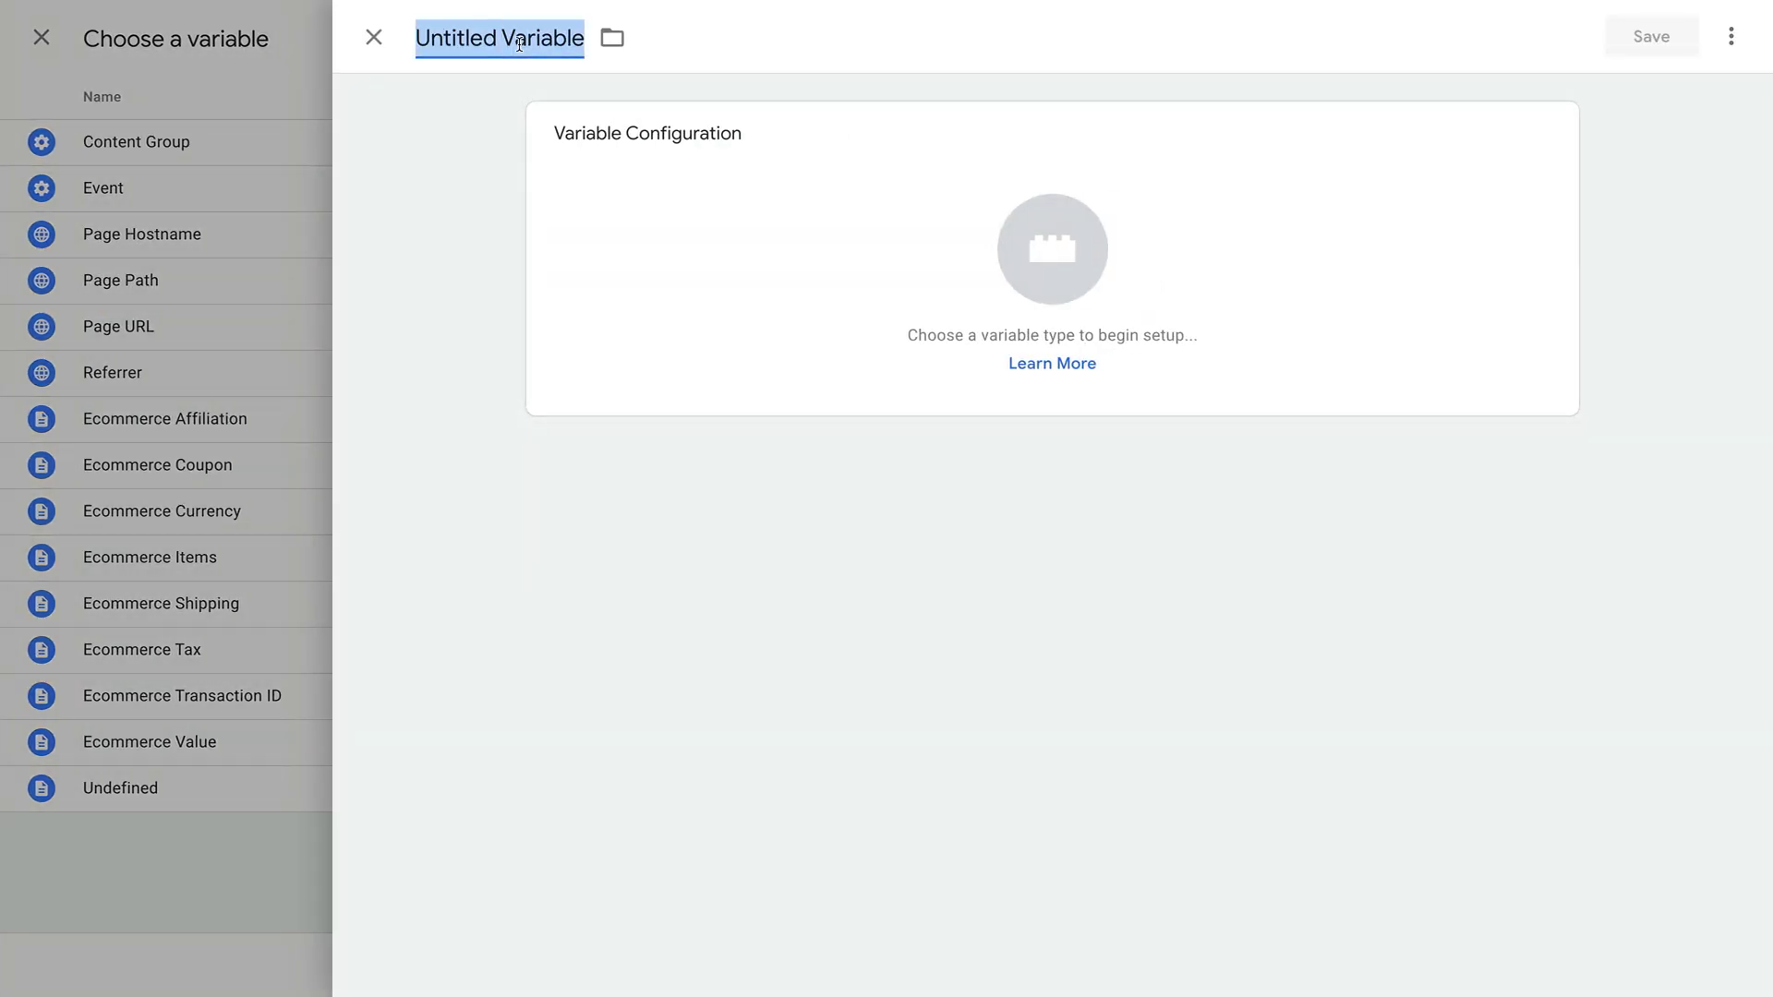
text(GA4 )
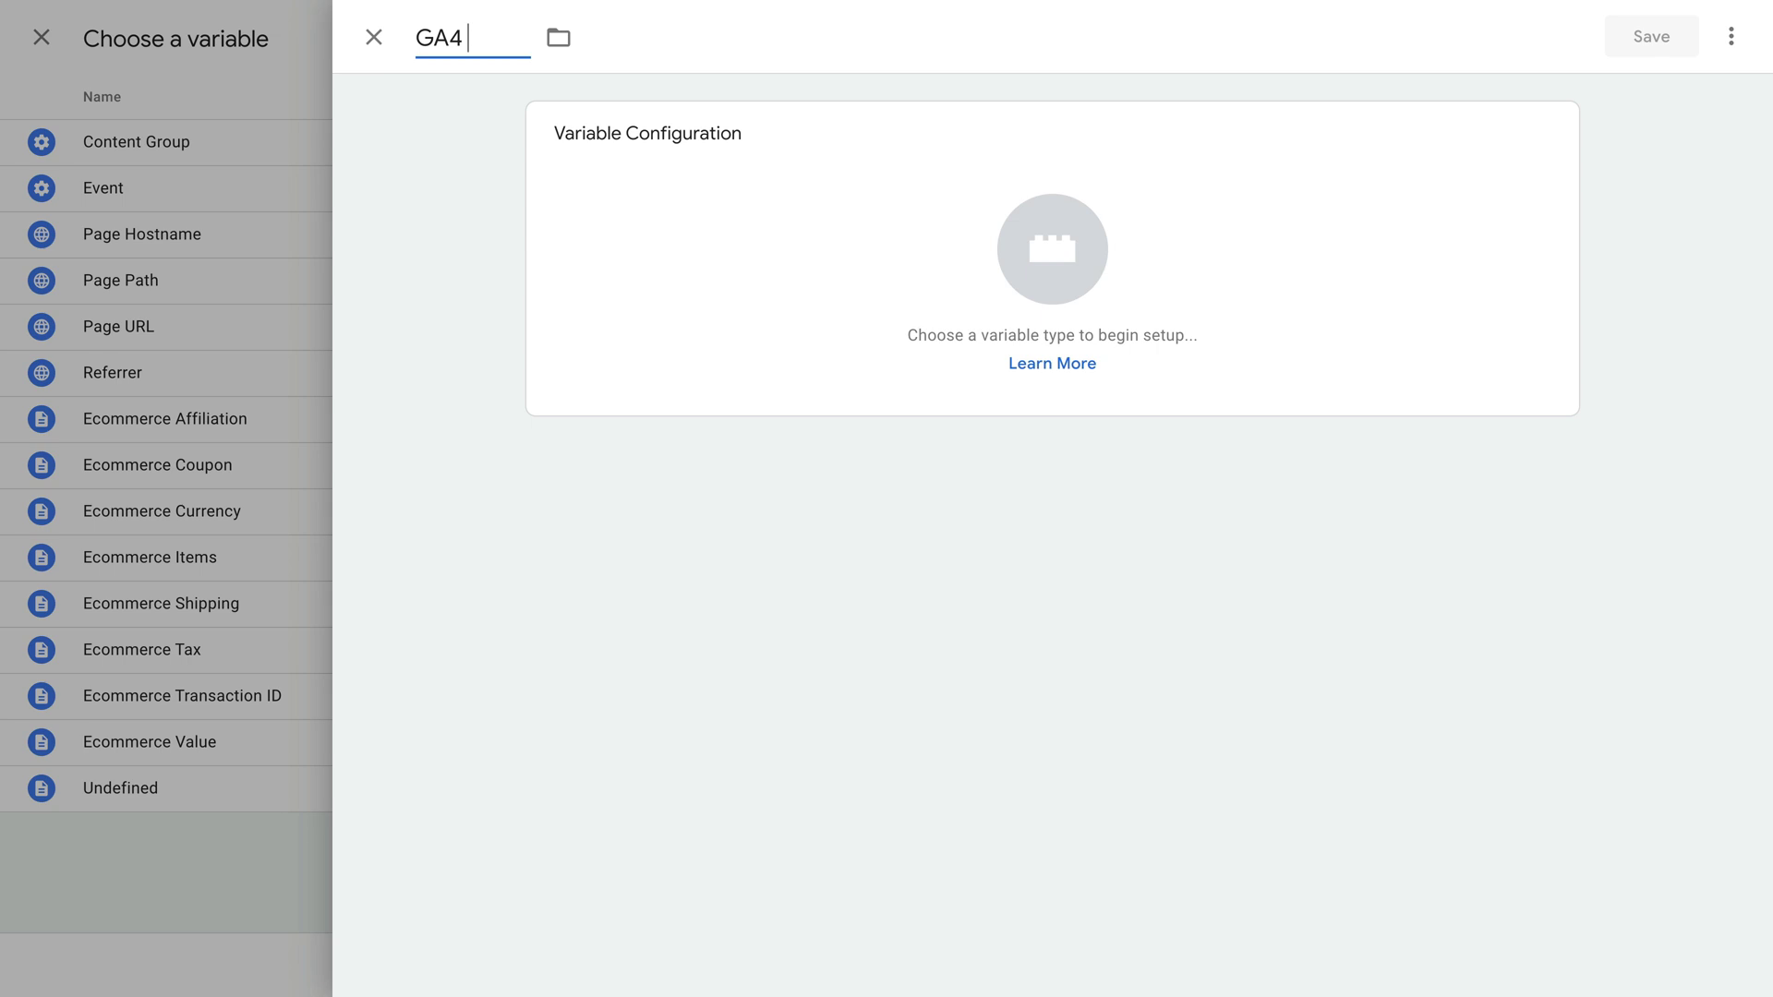
text(Measurement ID)
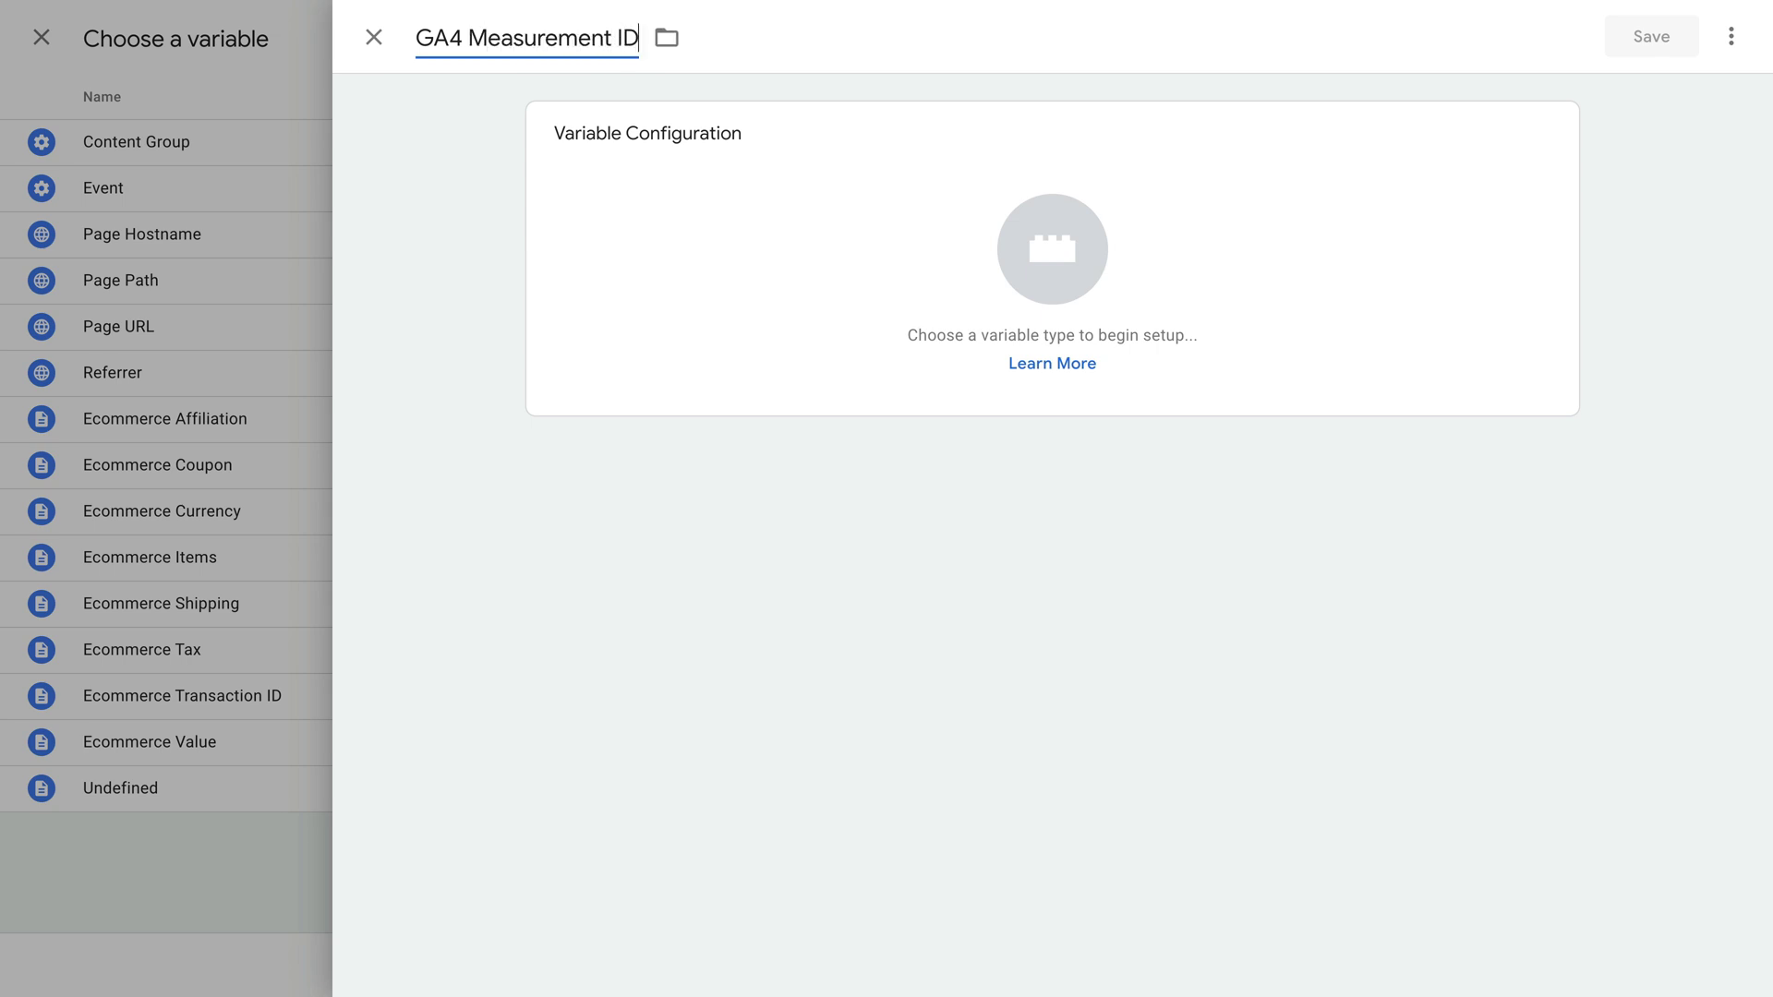
click(574, 230)
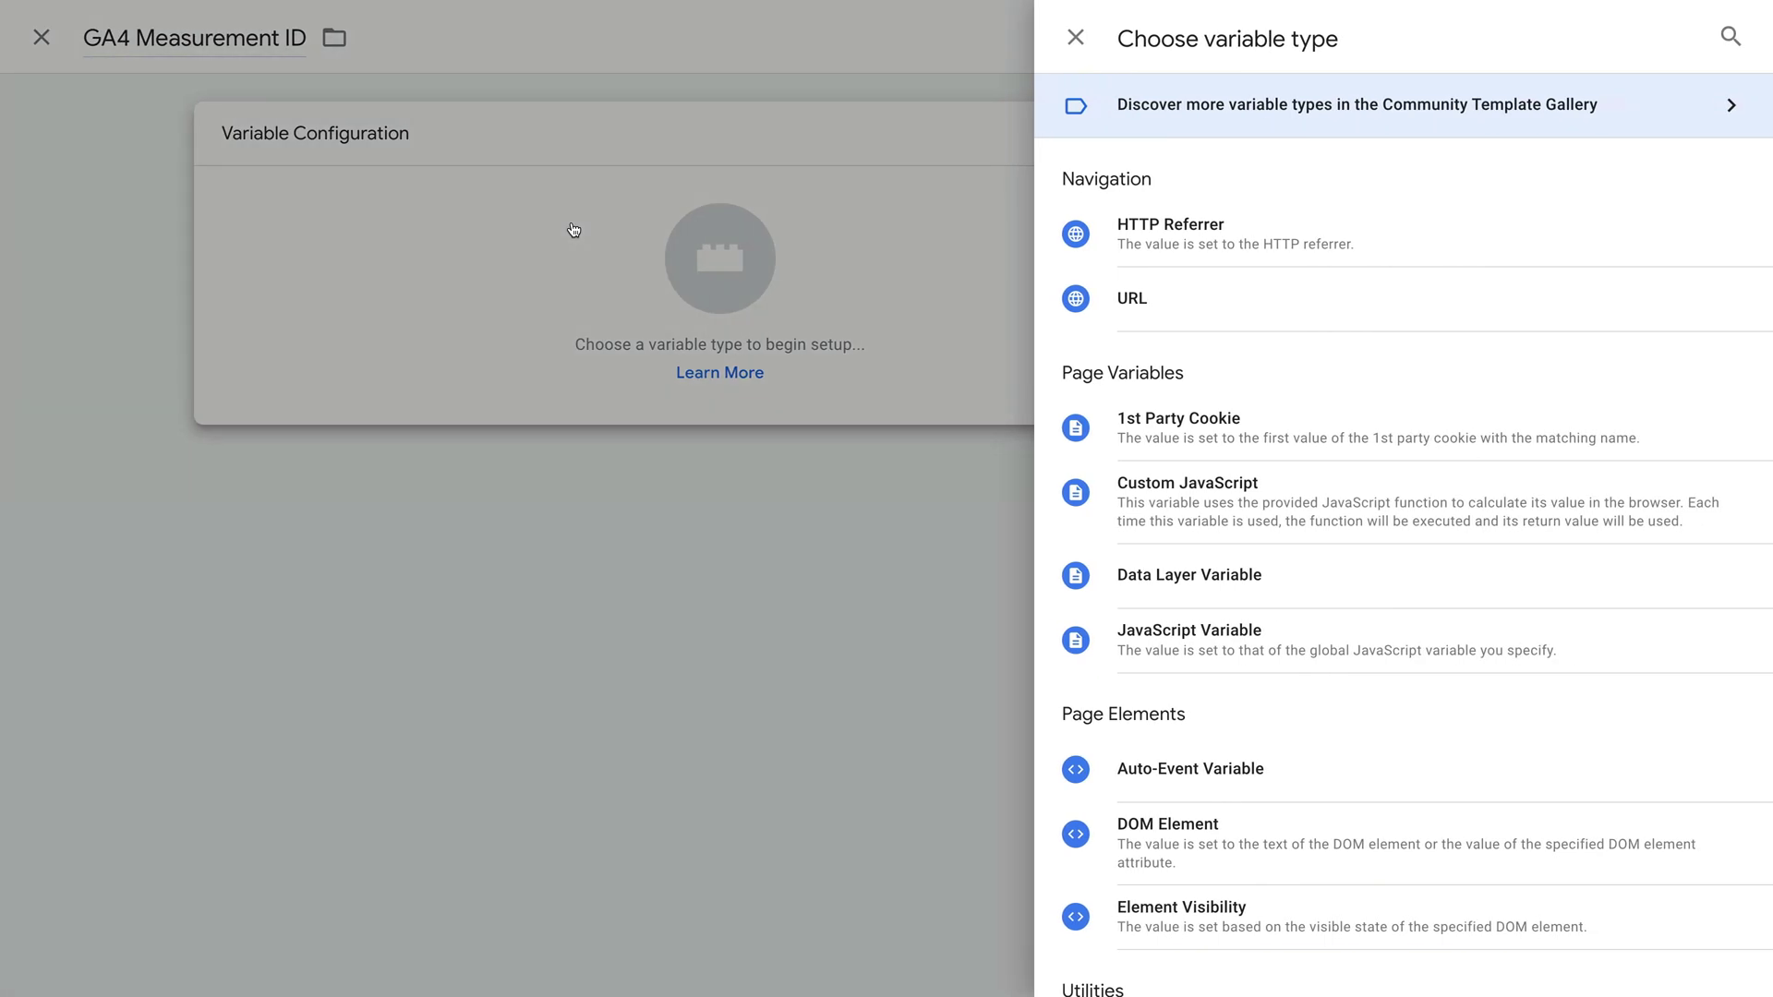
scroll(1141, 468, down, 4)
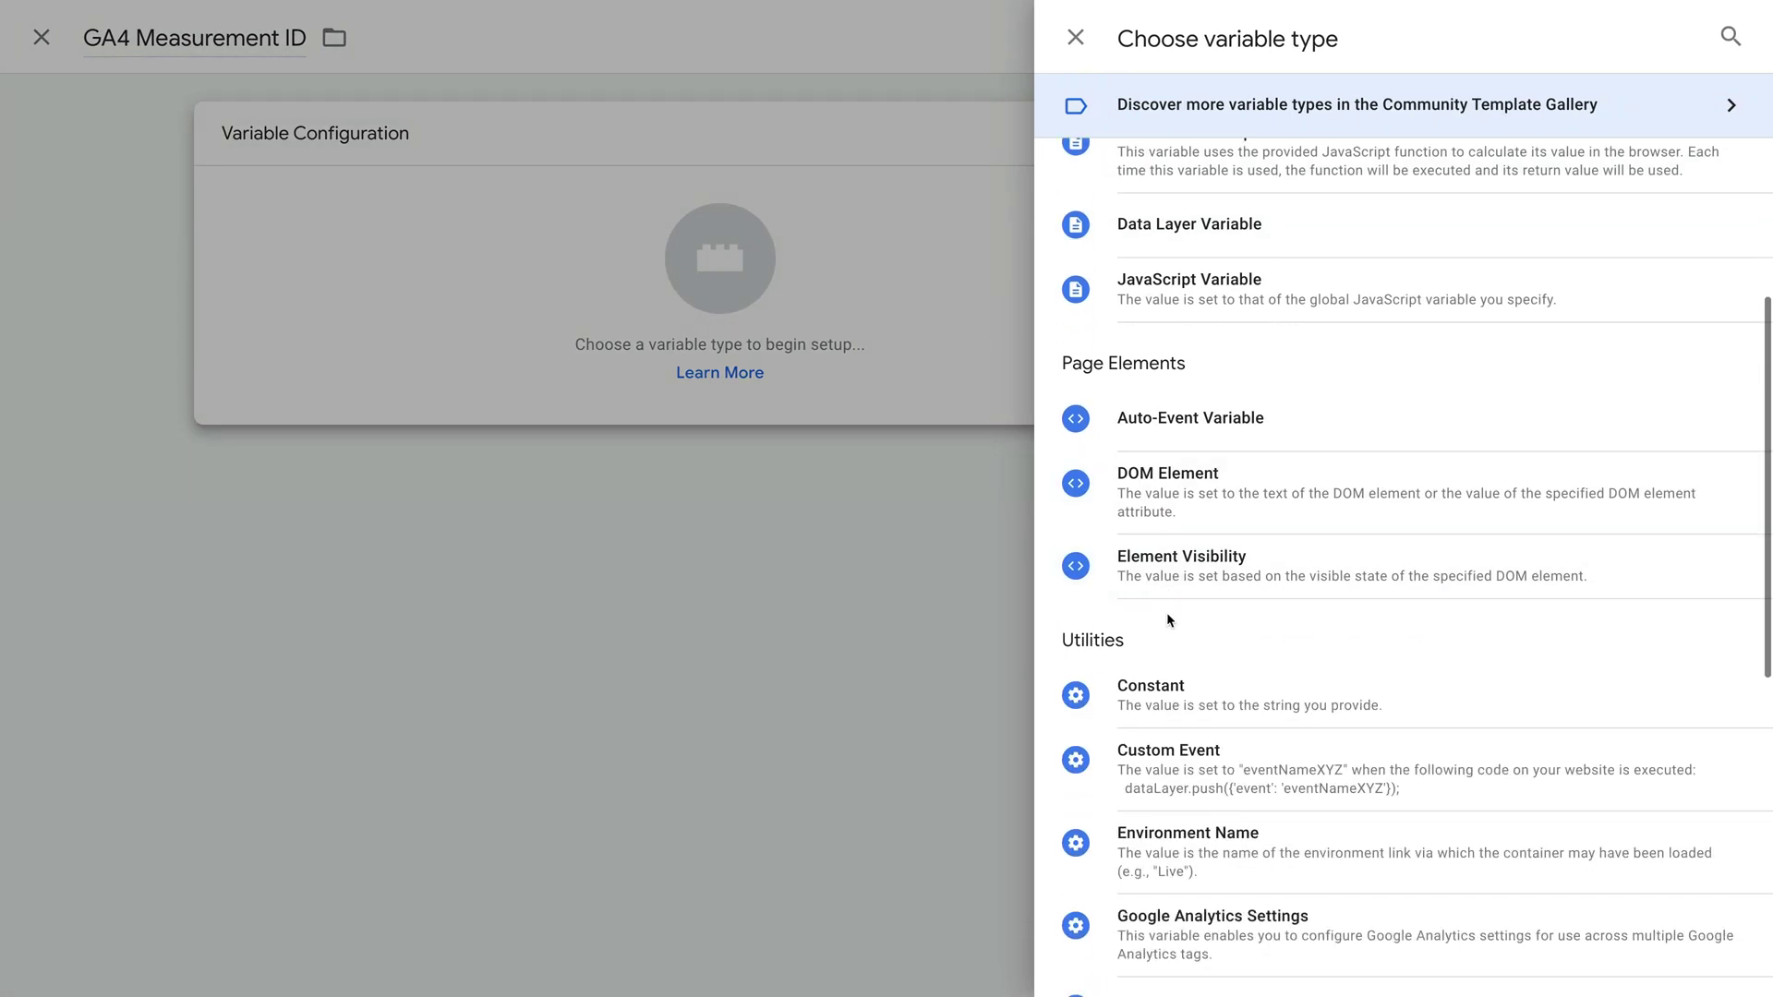
click(1223, 709)
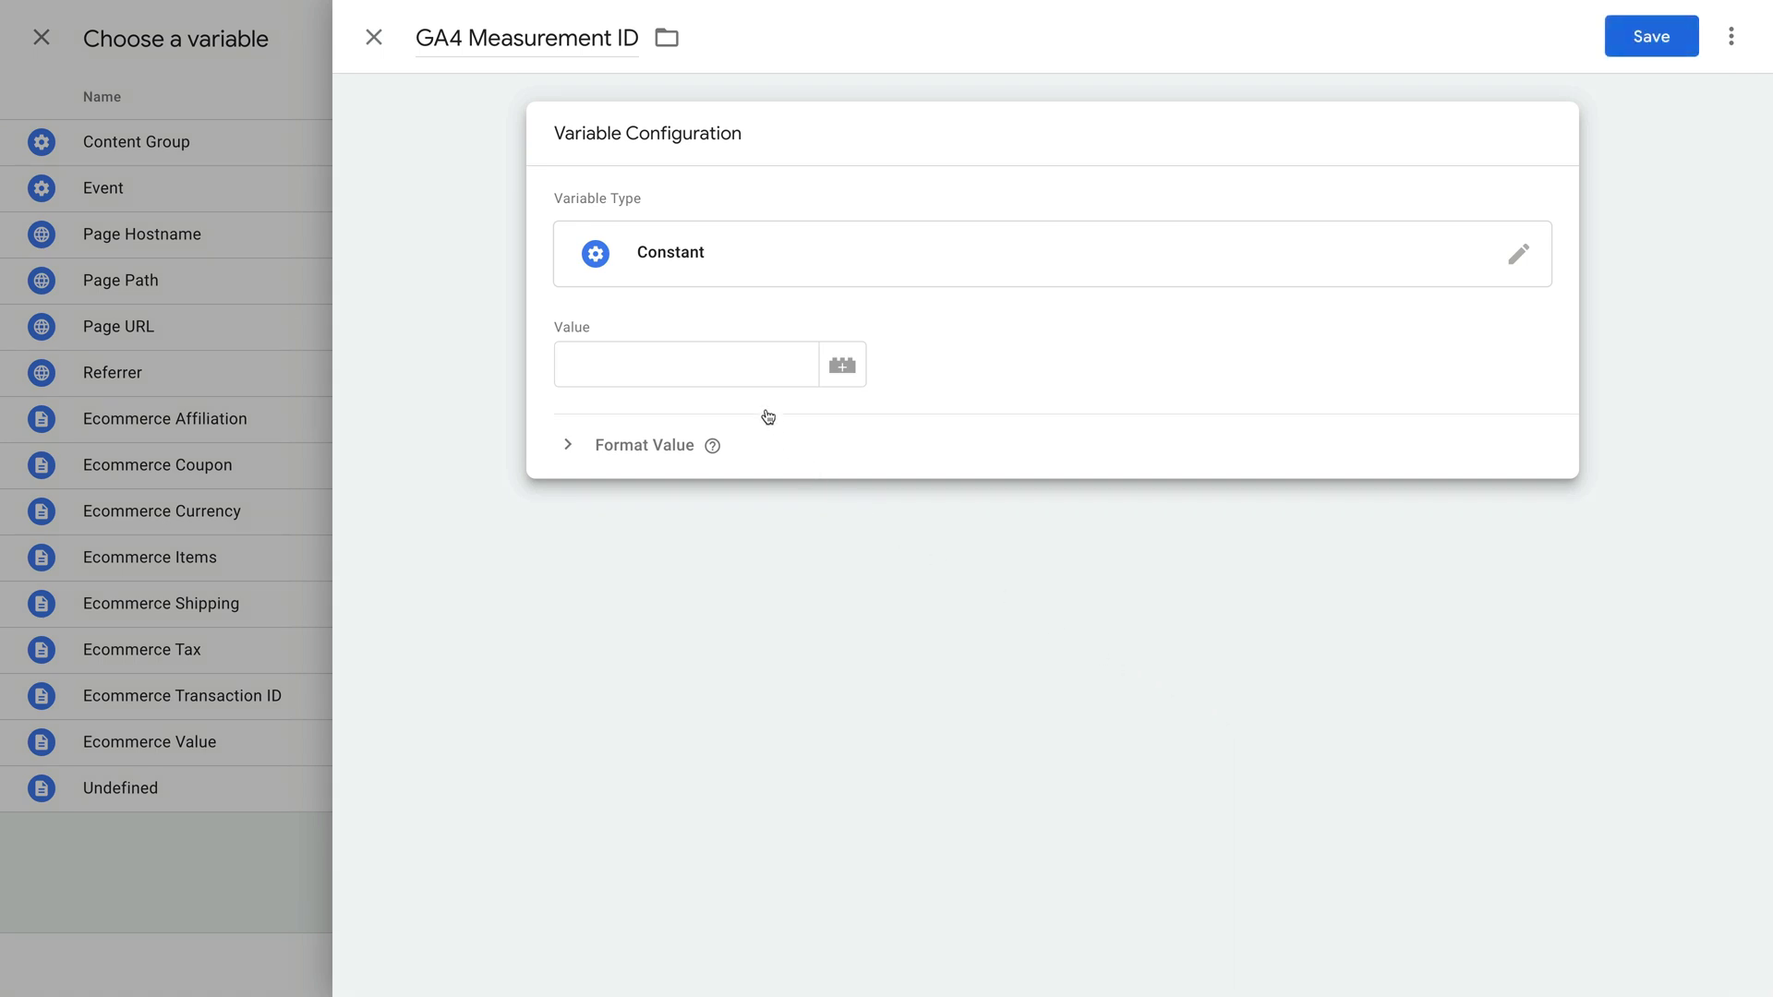
click(730, 368)
text(G-6F75JGJ13T)
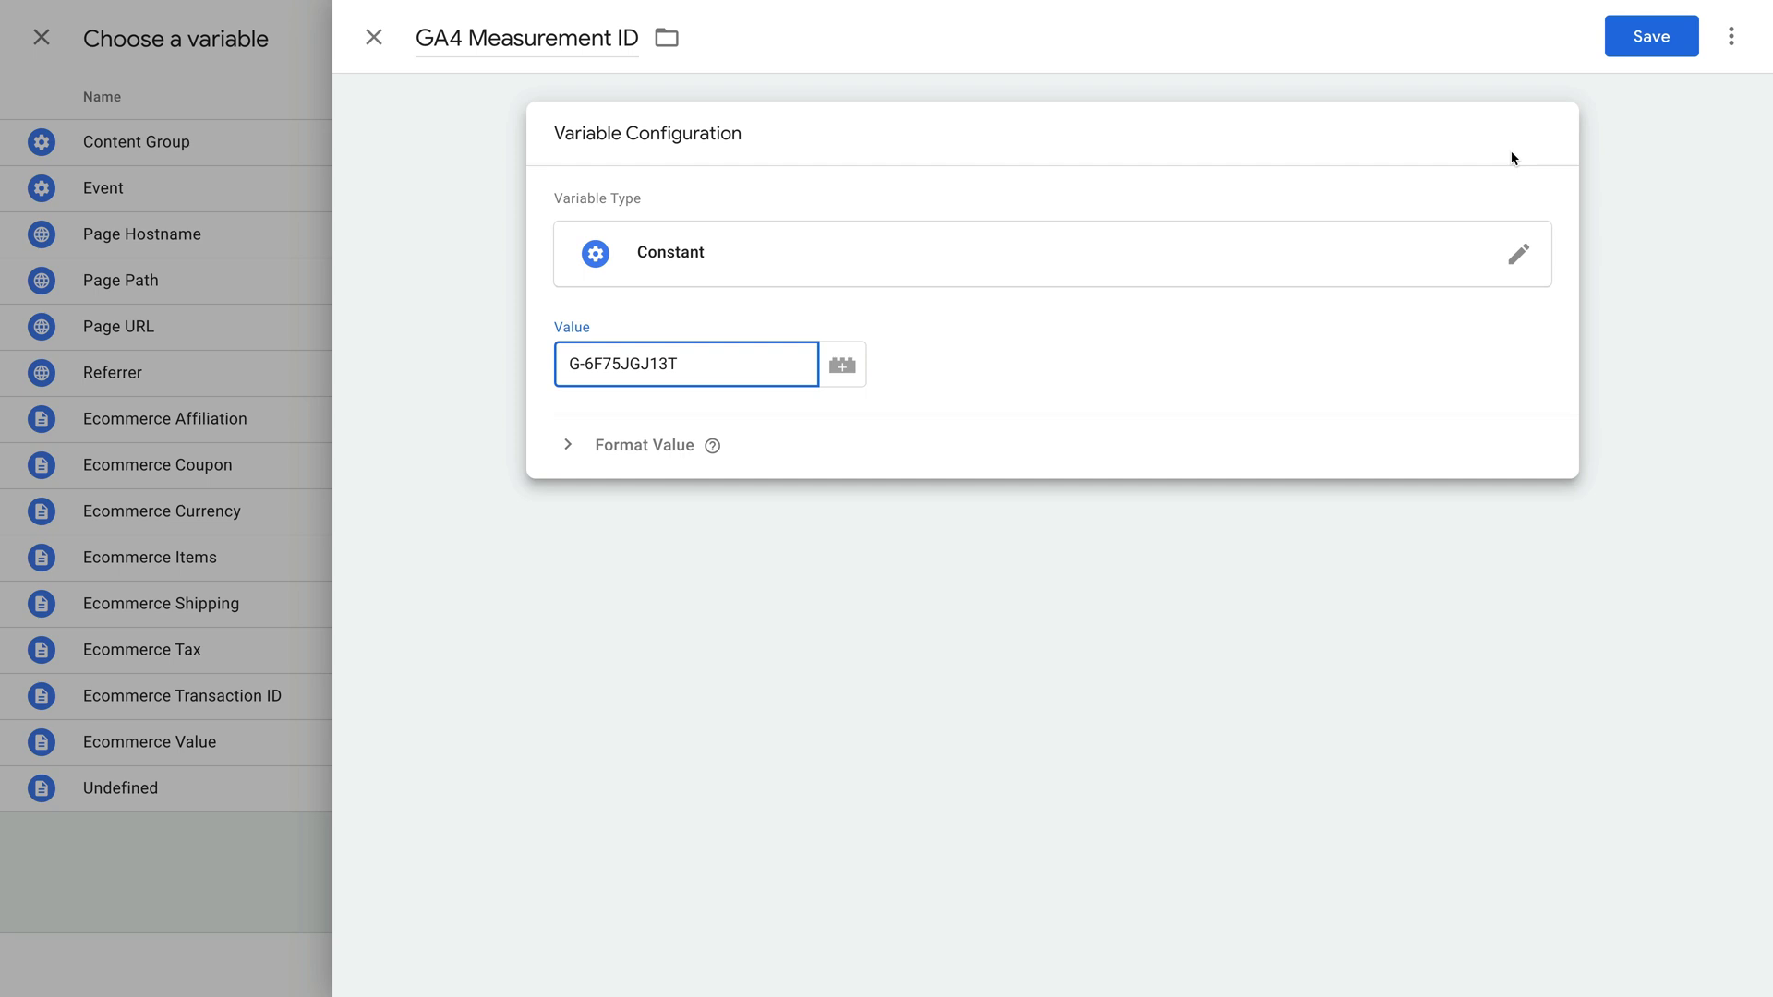
click(1677, 47)
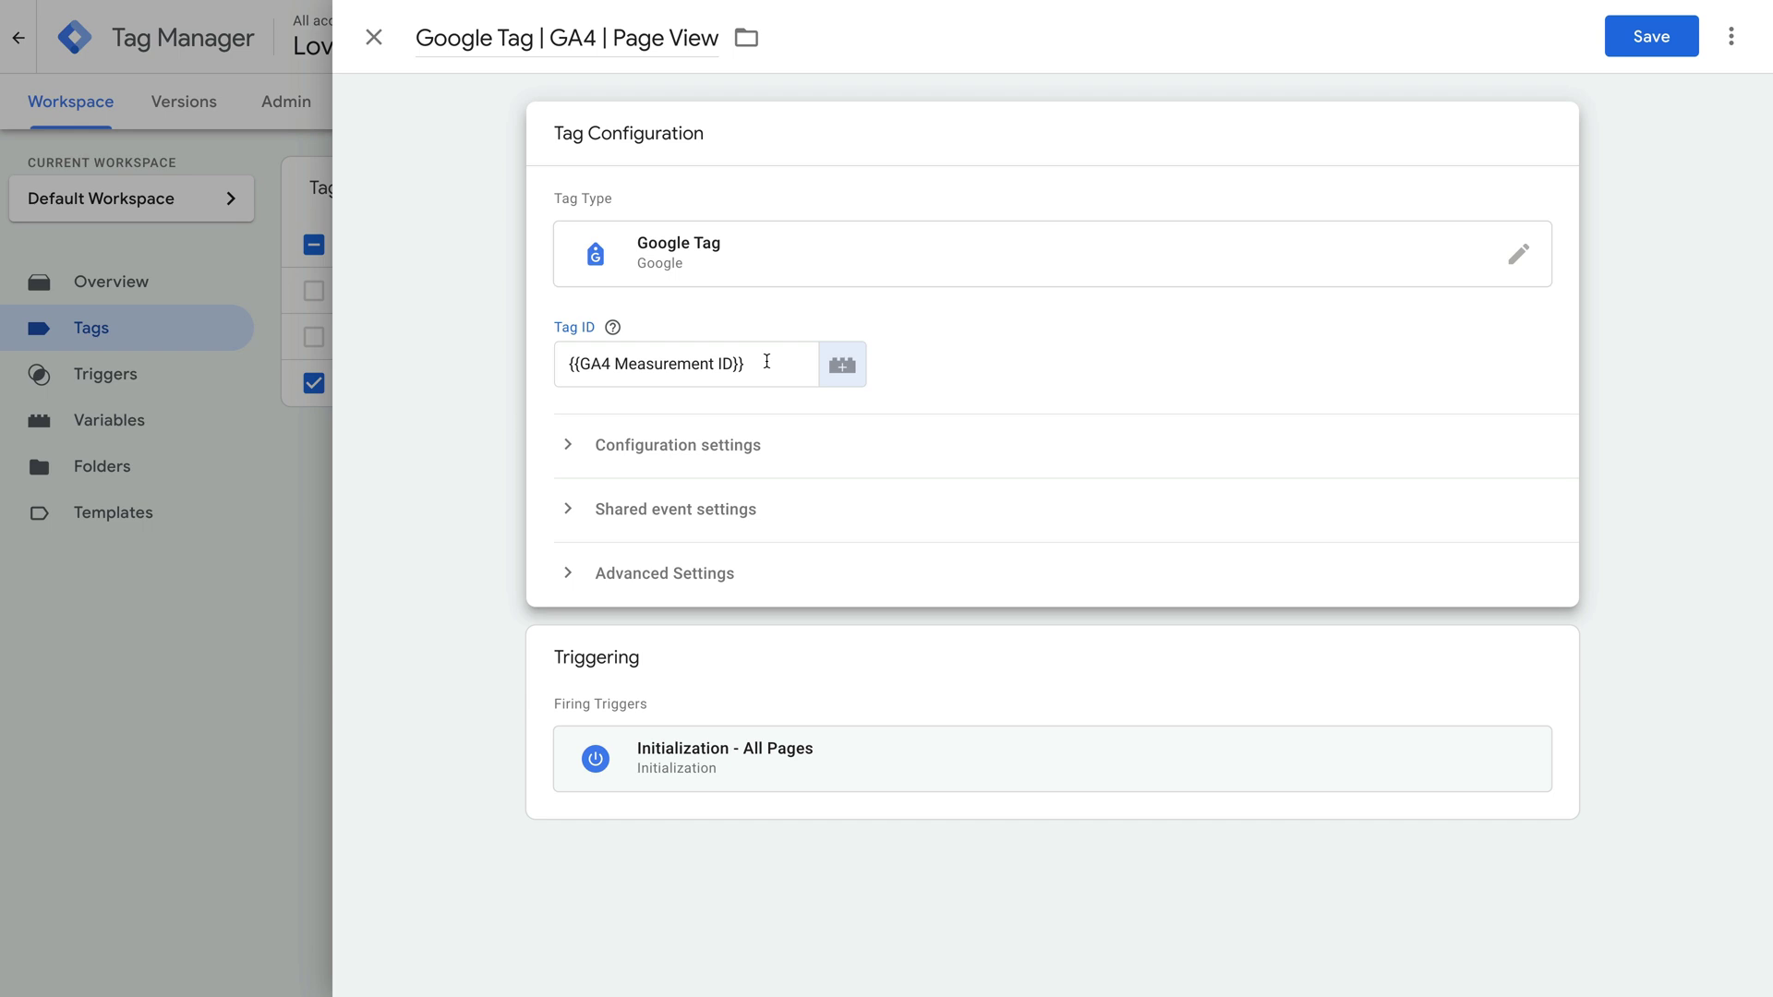
Start a new Configuration settings variable with a parameter row, then discard it unsaved.
click(737, 447)
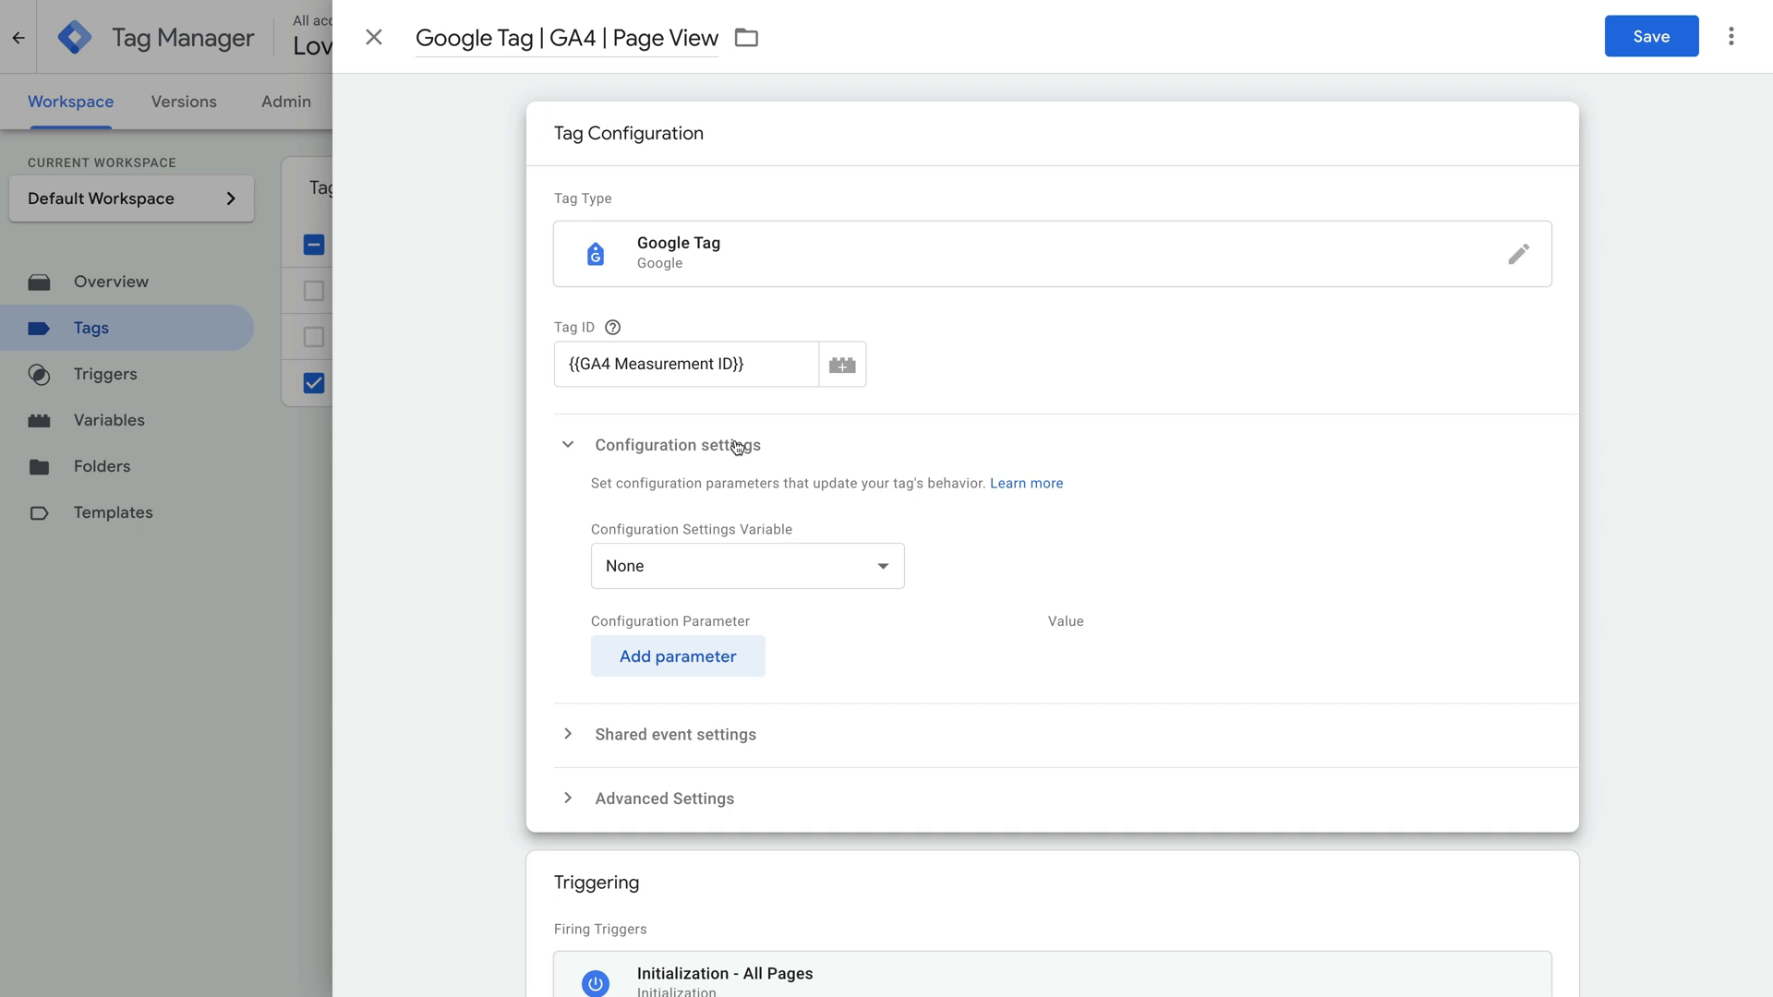
scroll(952, 519, down, 1)
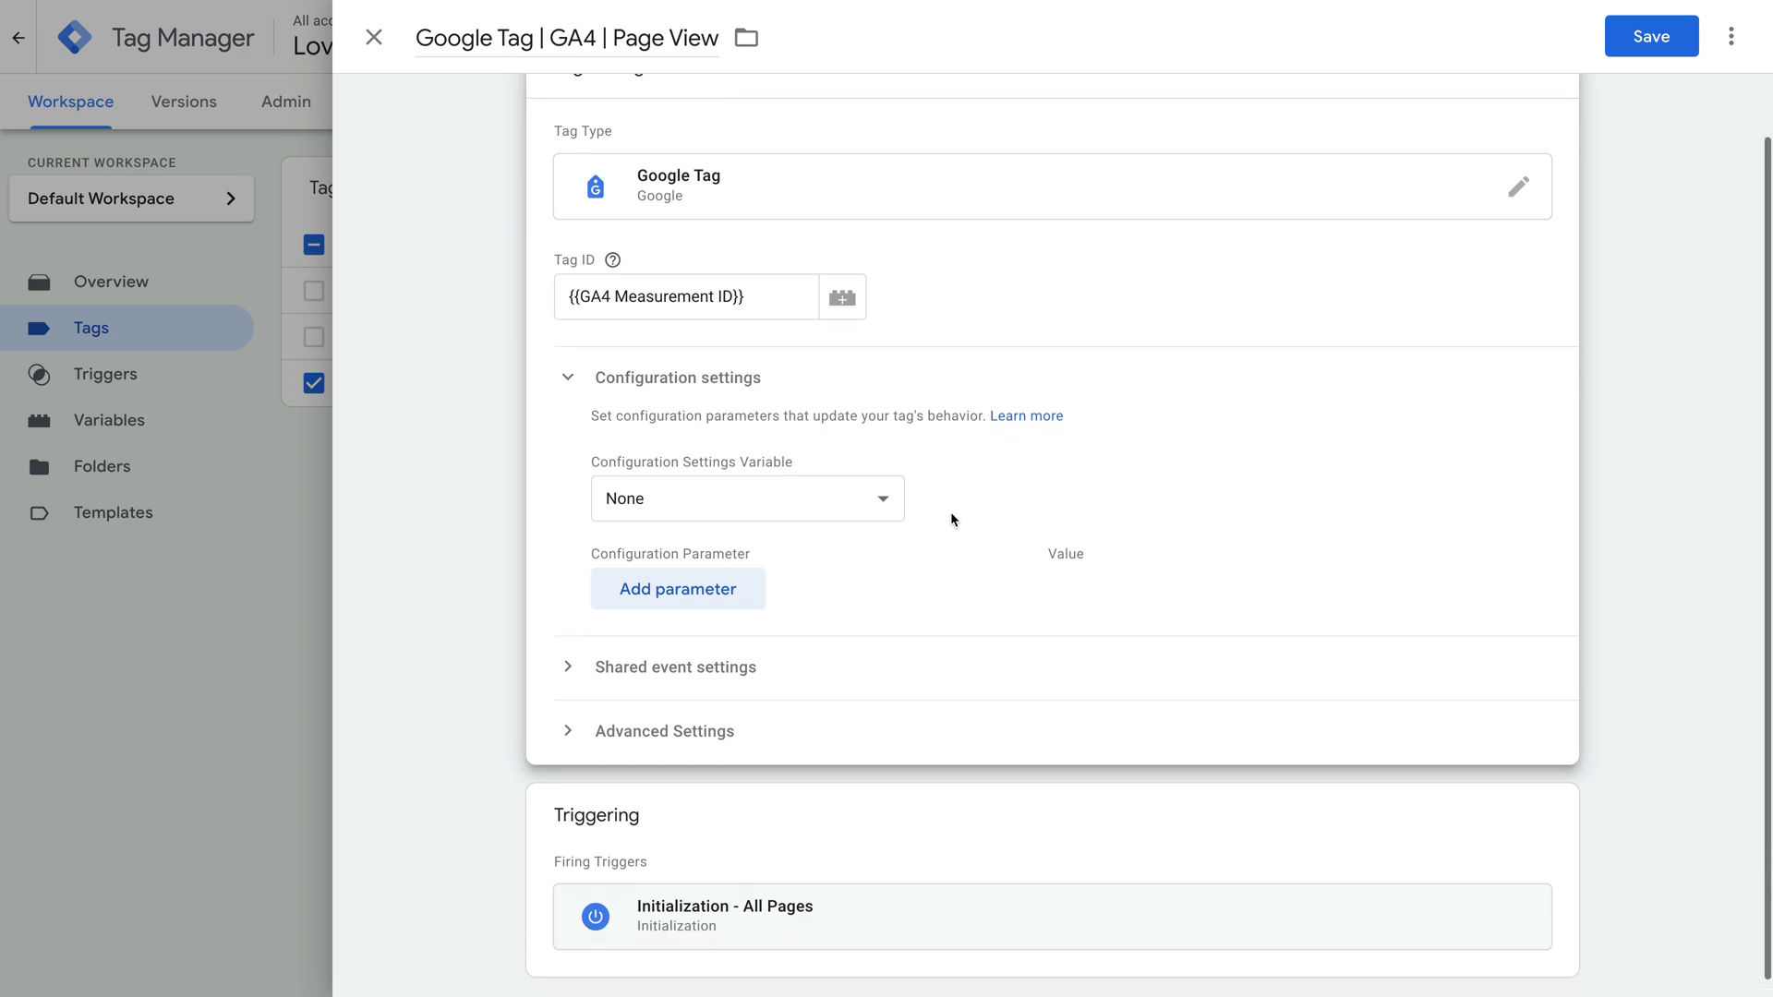
click(838, 494)
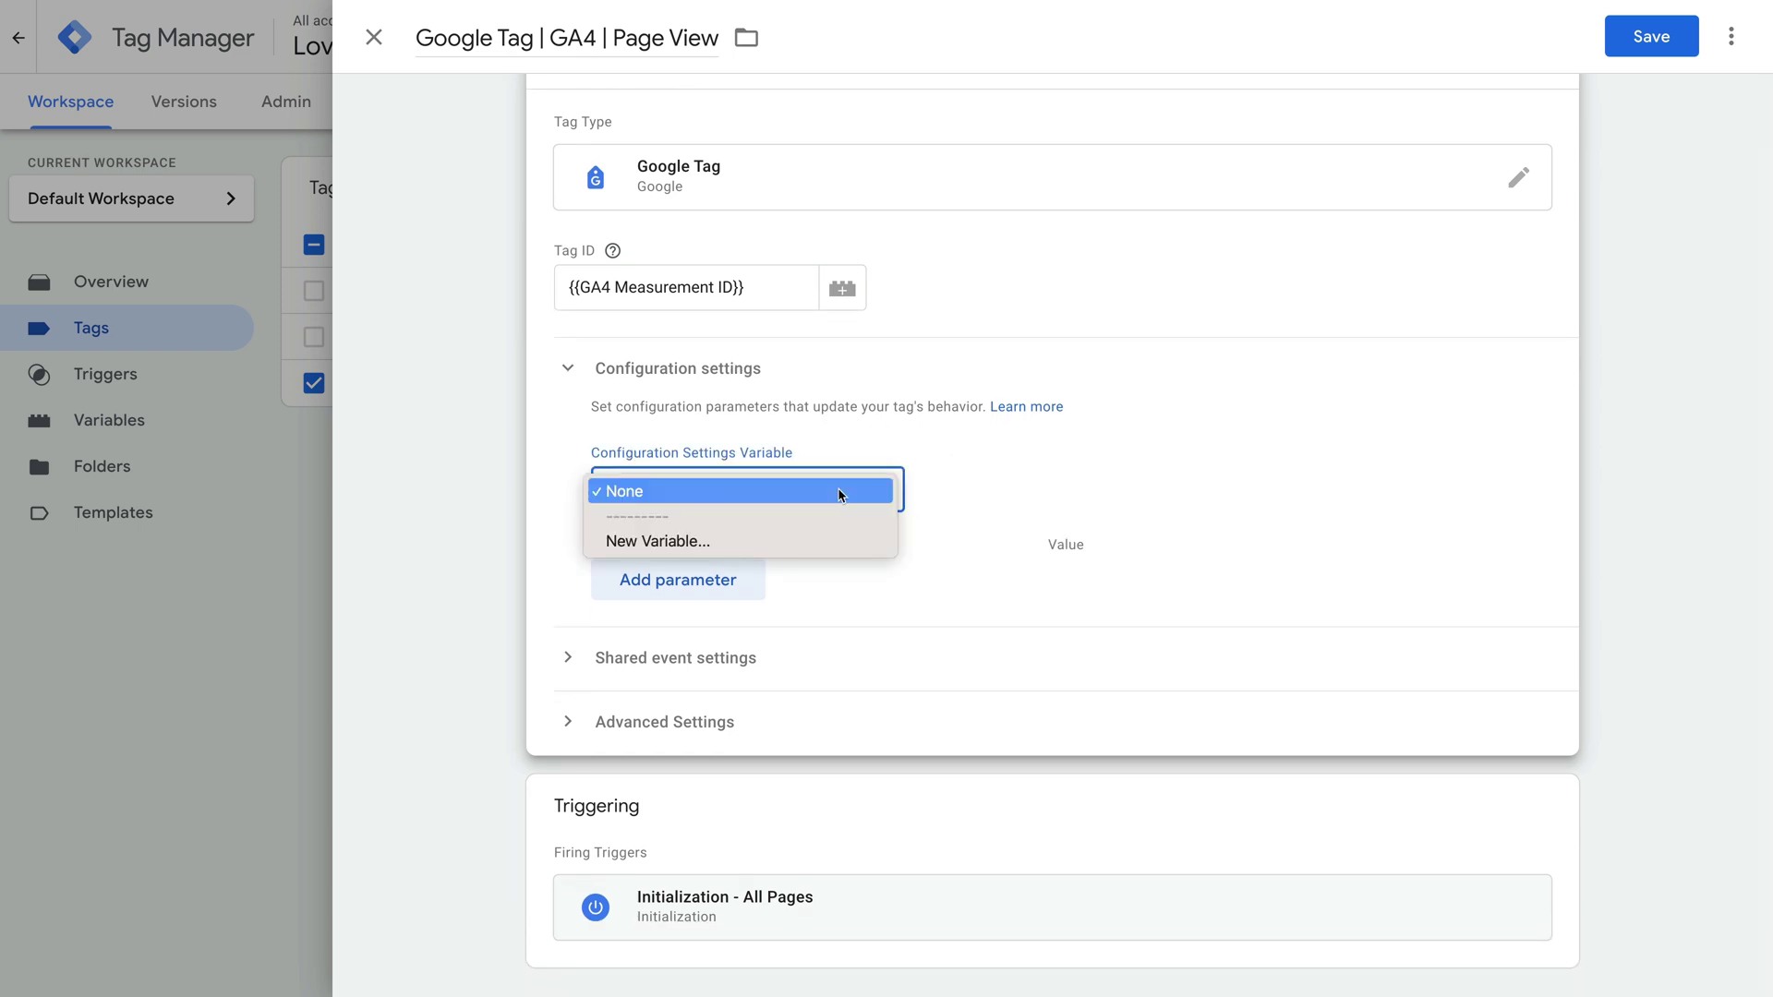
click(831, 539)
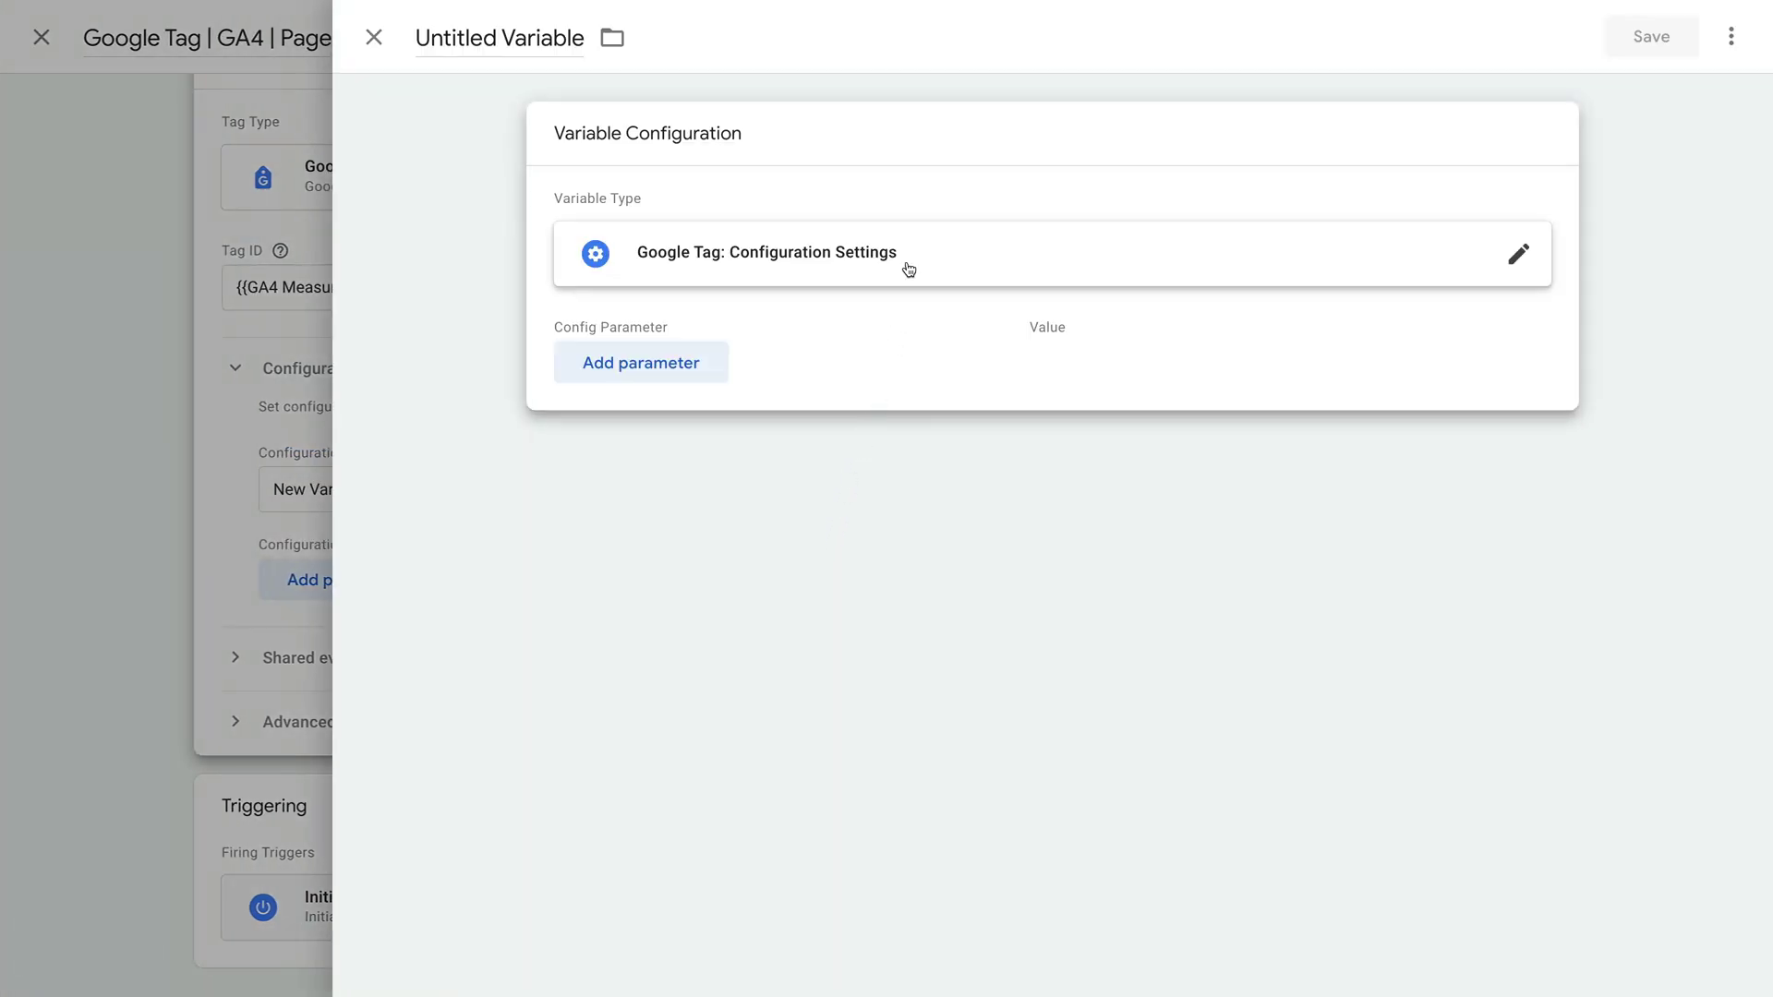
click(717, 374)
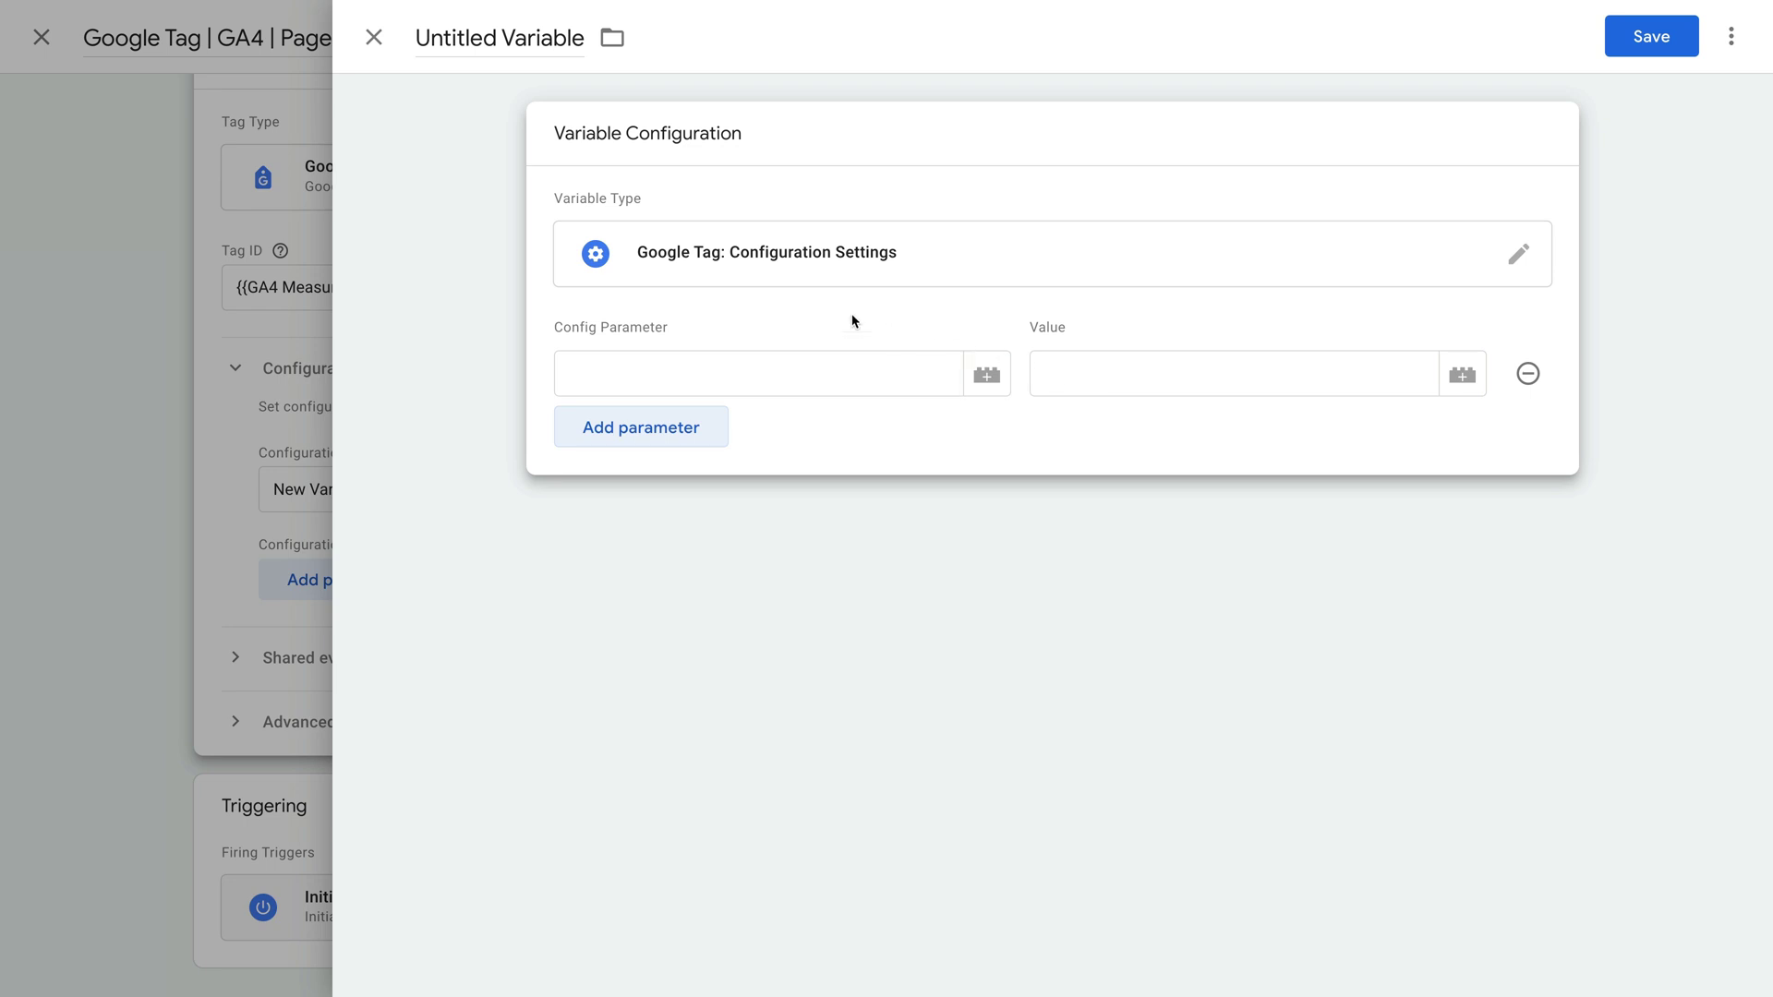
click(377, 39)
click(1154, 291)
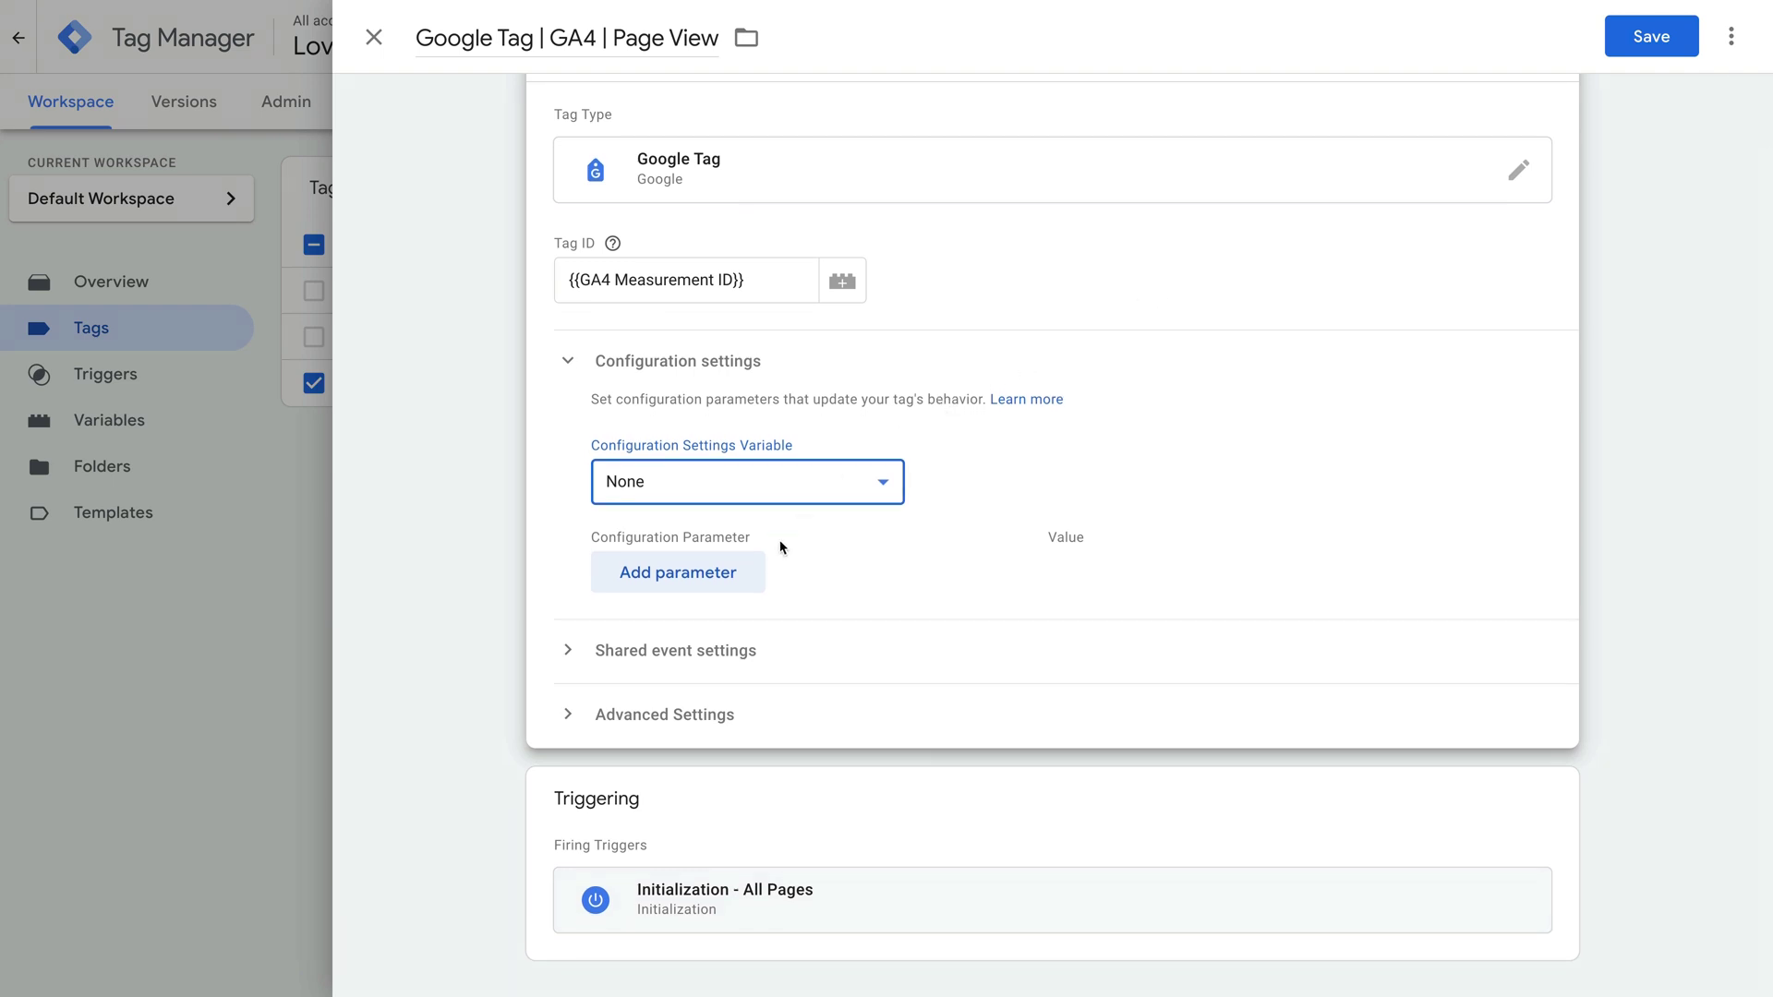
Under Shared event settings, create a new variable named 'GA4 Event Settings'.
click(695, 652)
scroll(993, 591, down, 3)
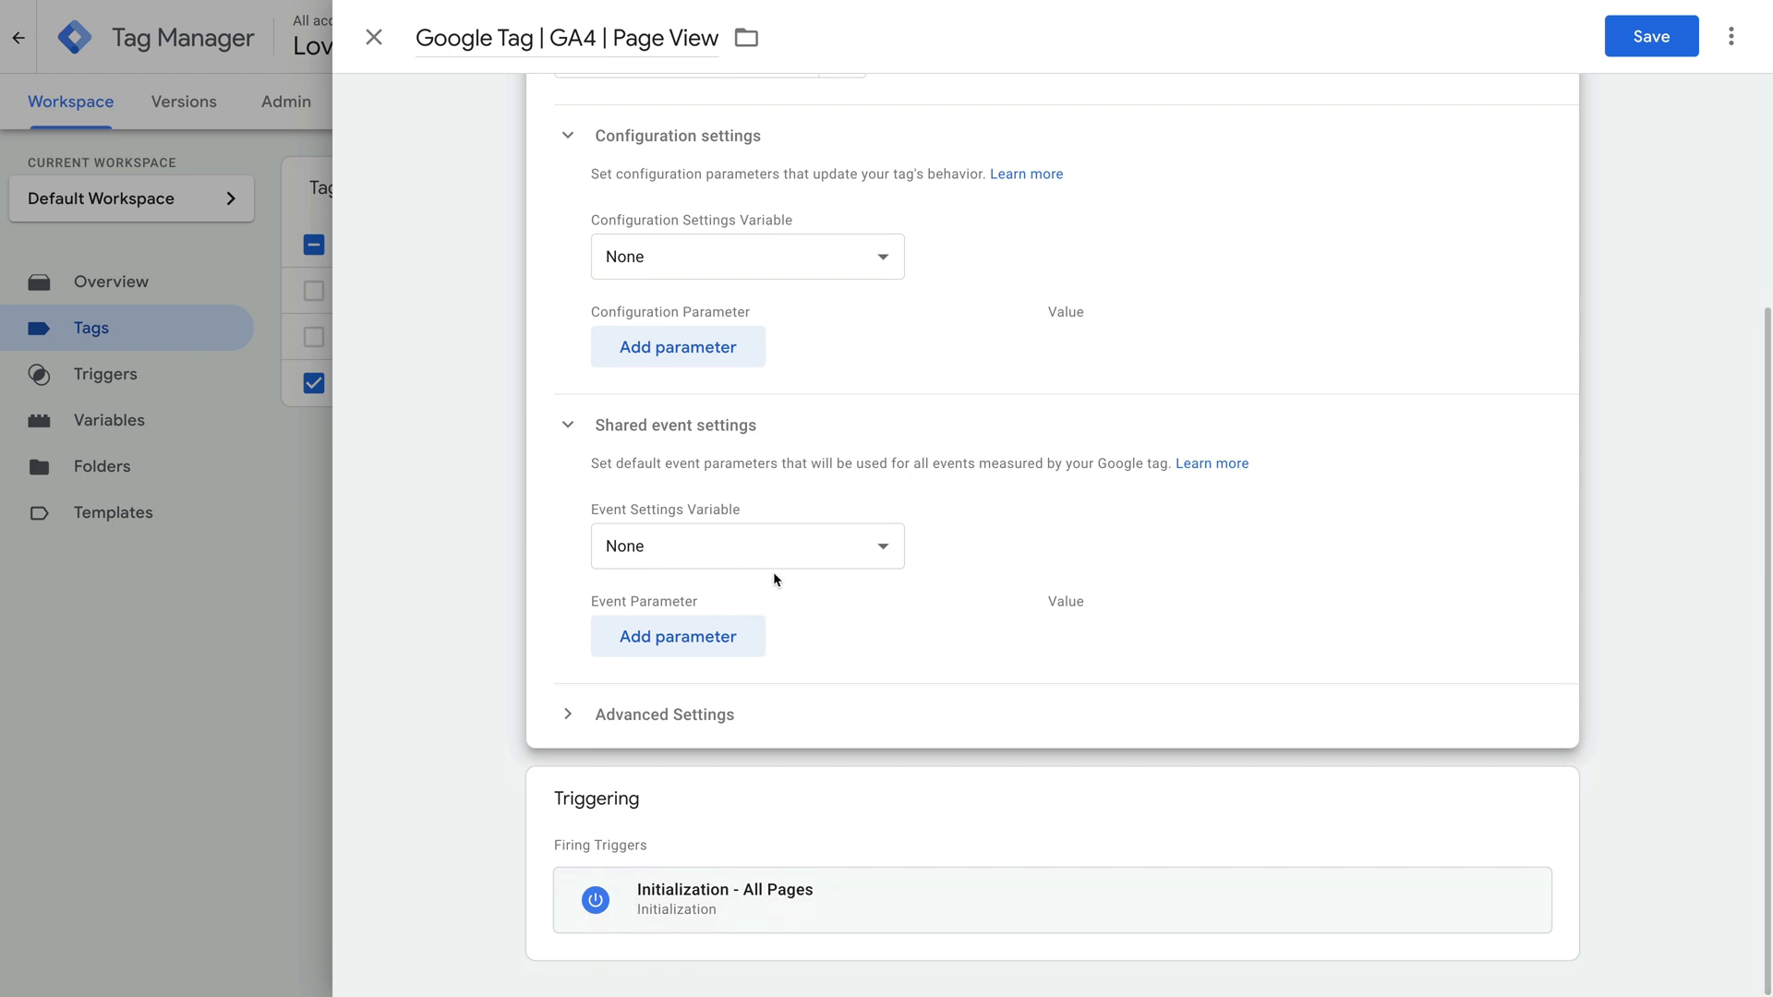
click(736, 553)
click(751, 599)
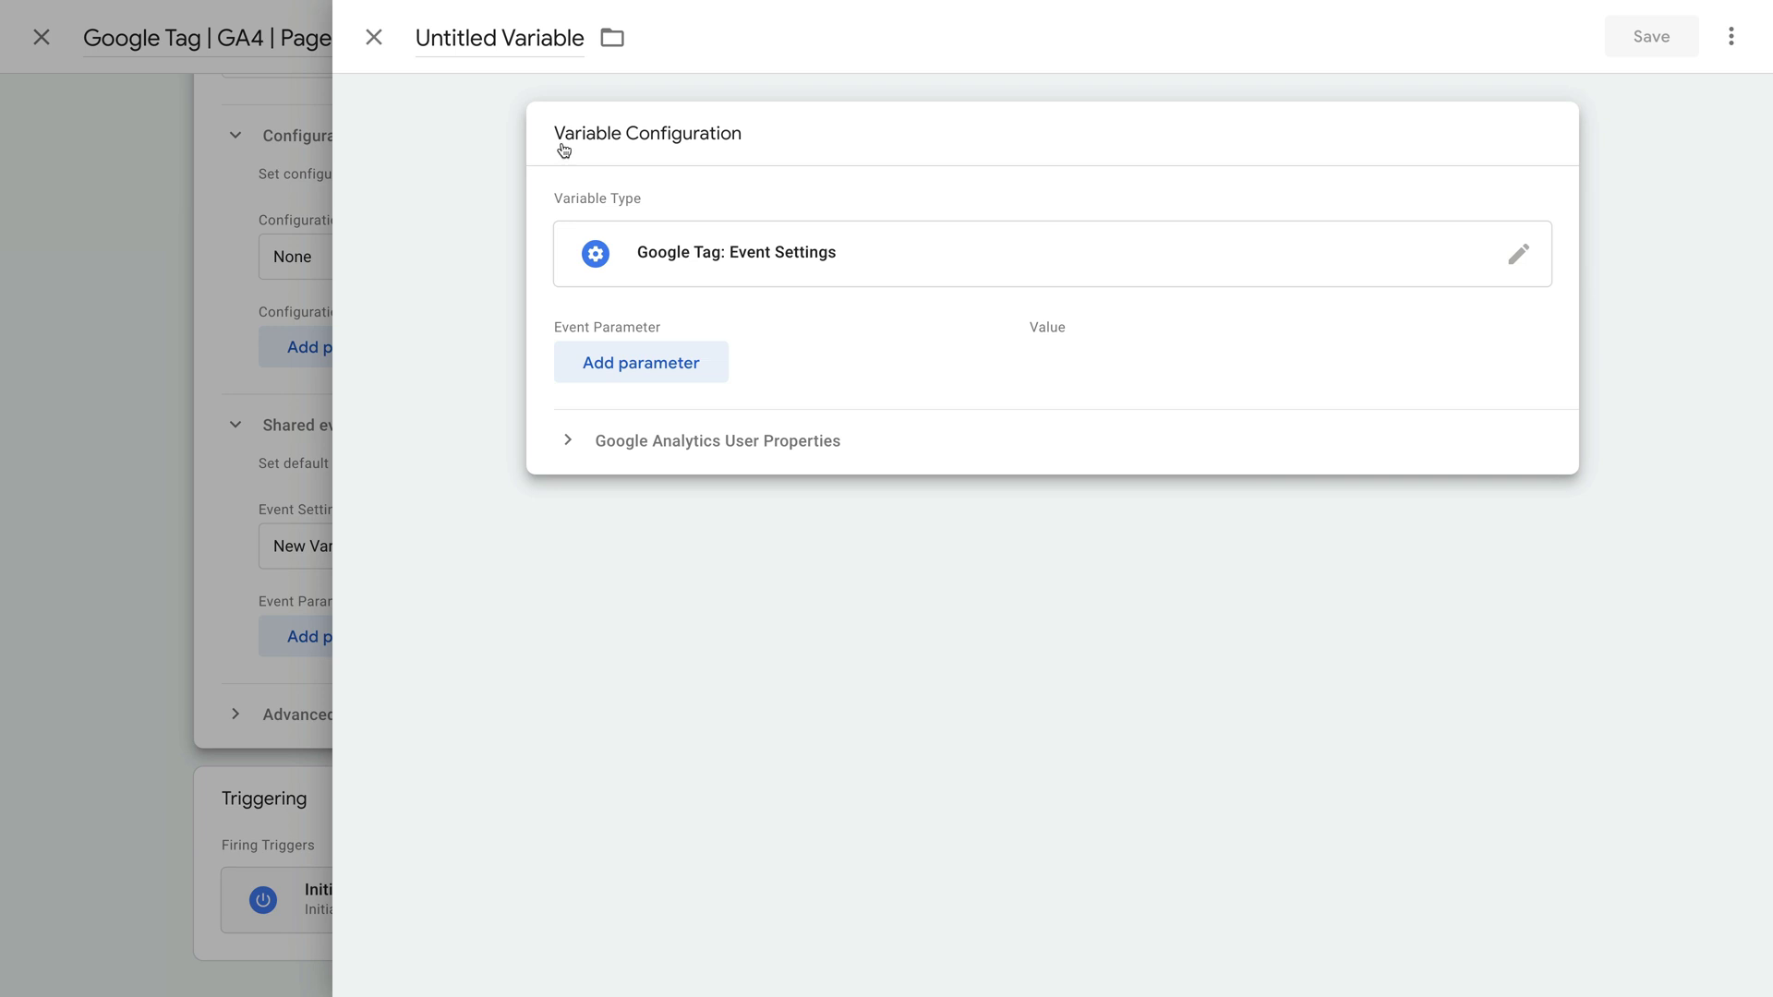
click(532, 36)
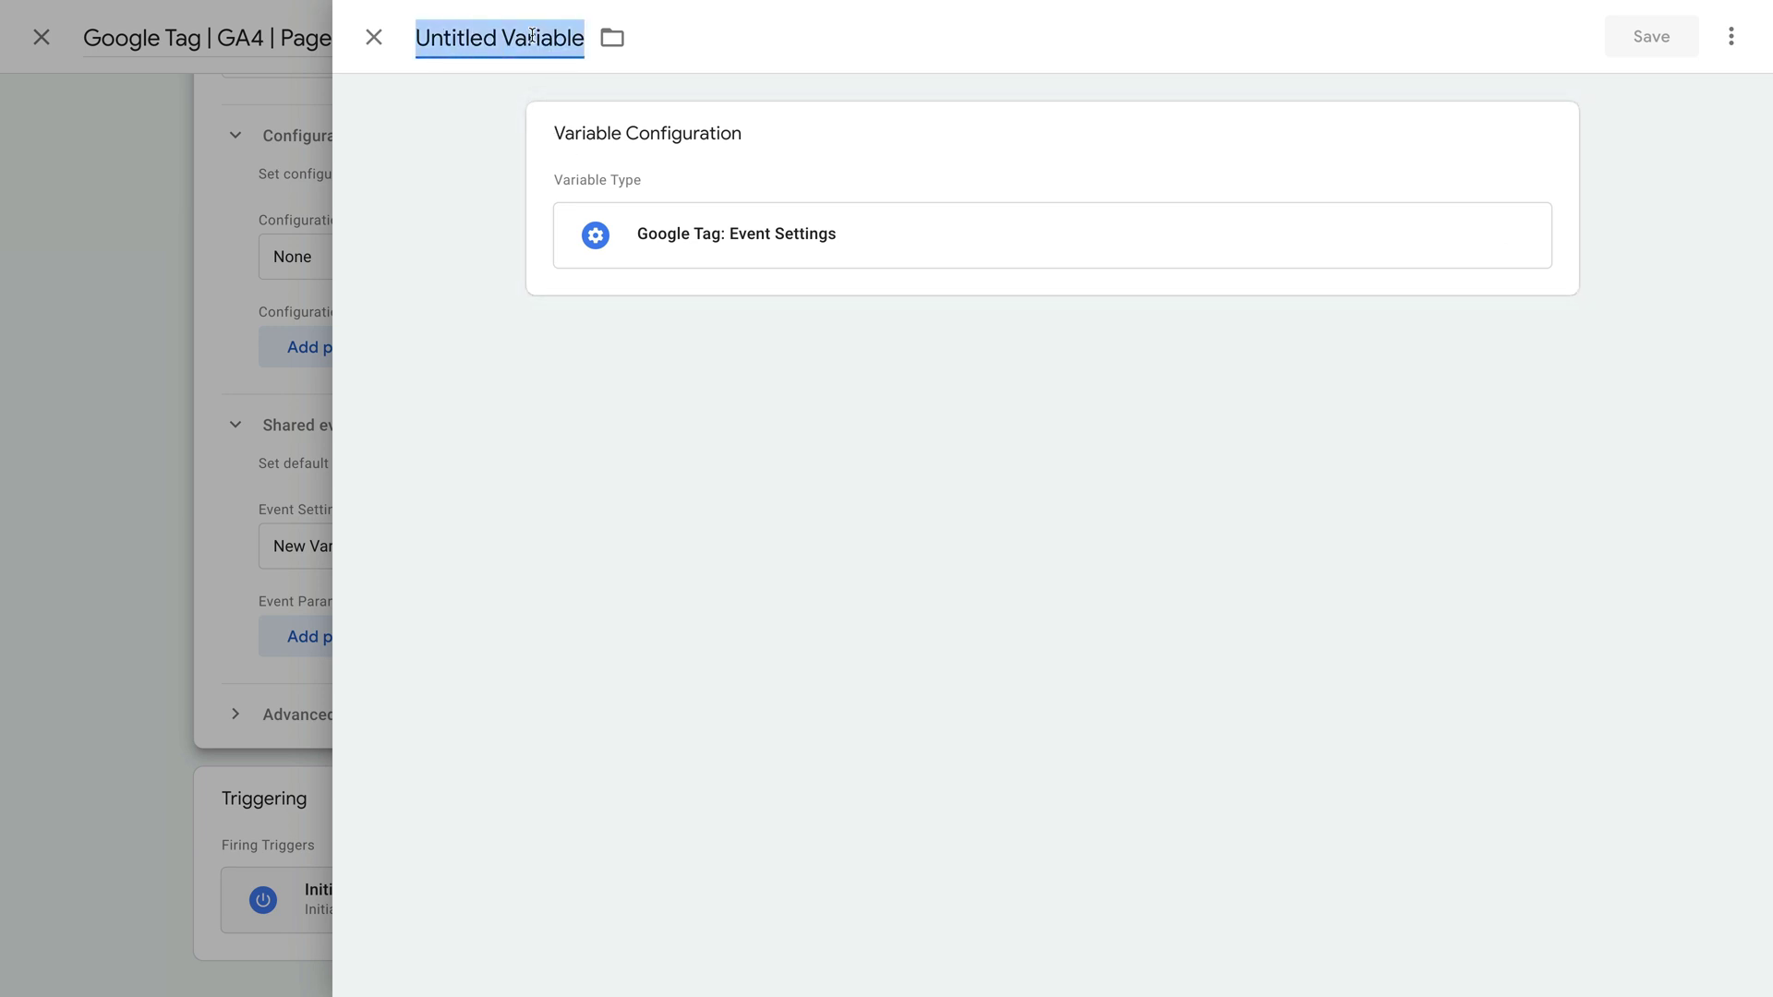
text(GA4 Event)
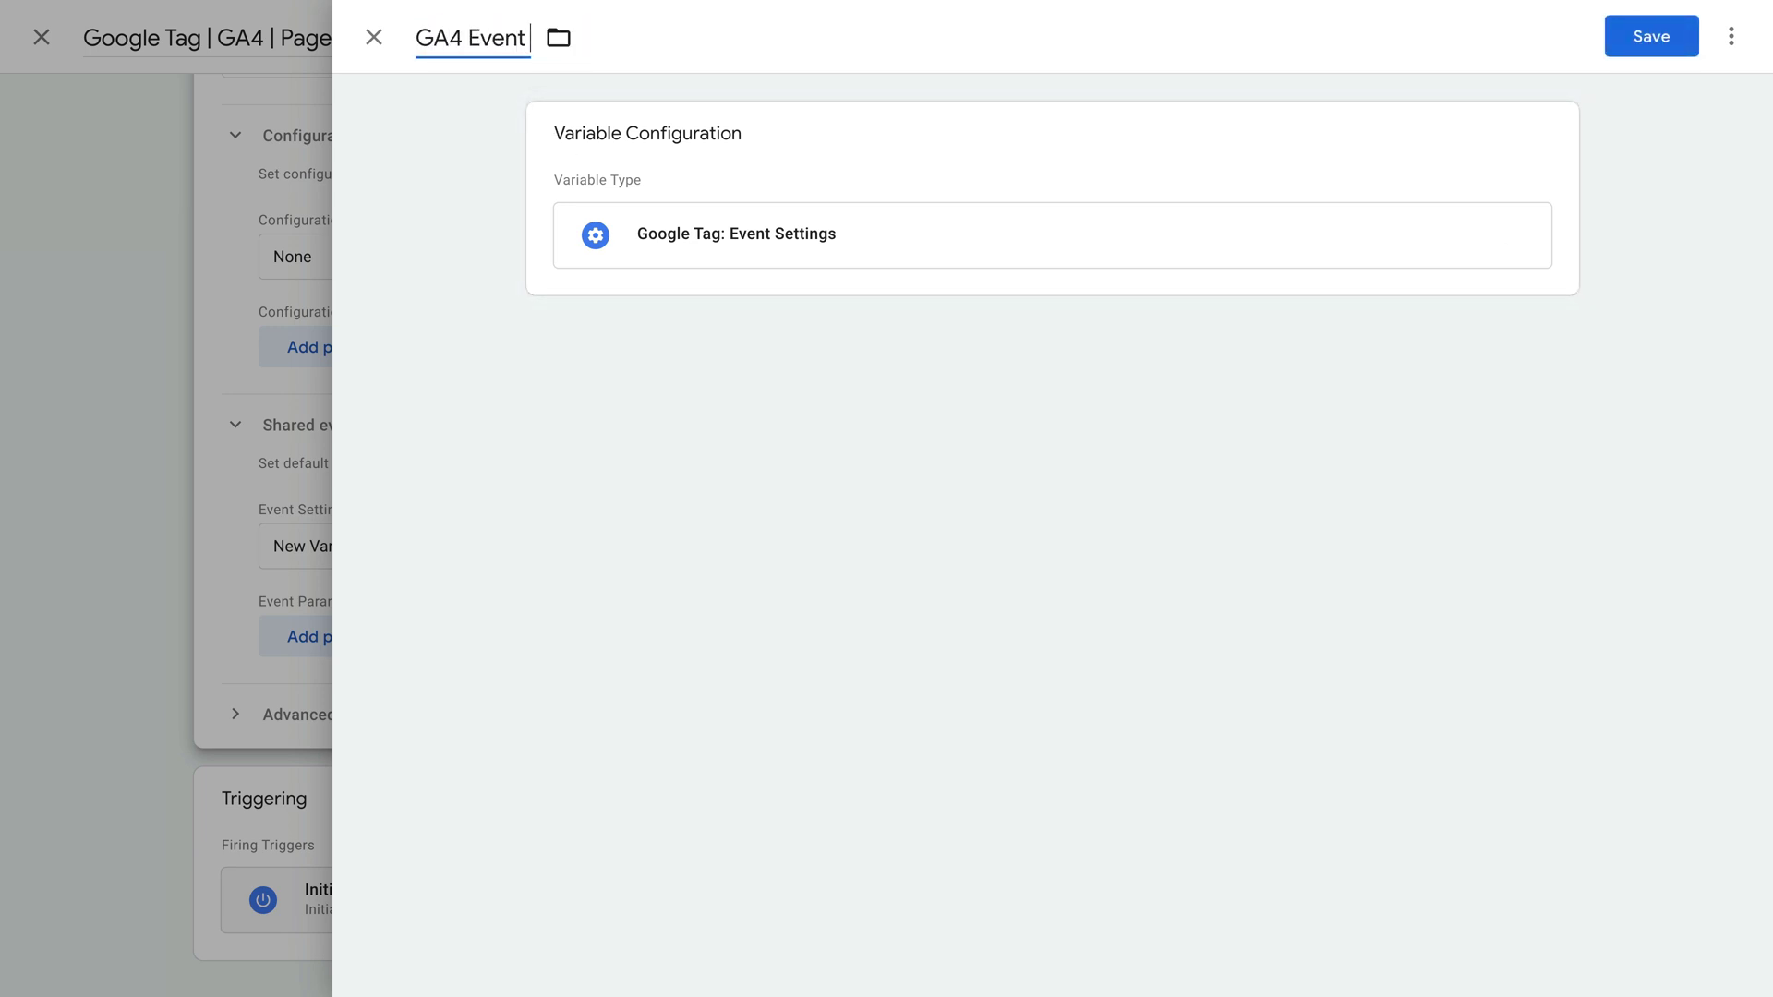
text( Settings)
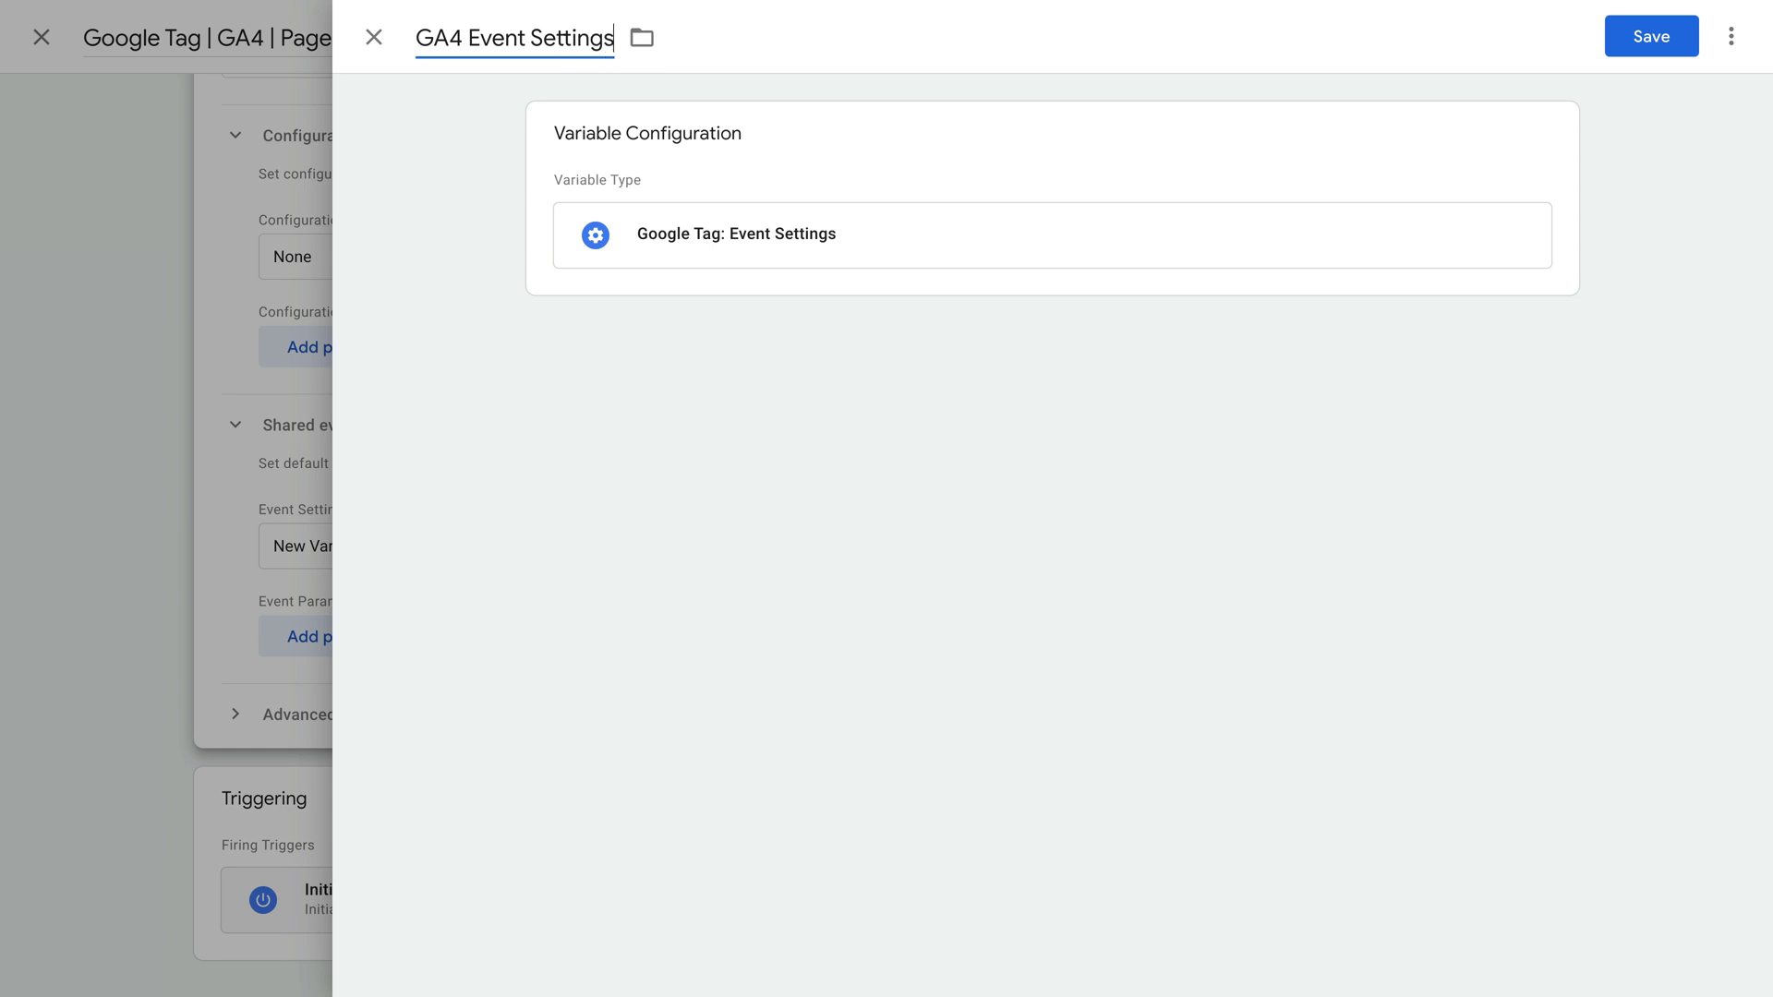
Add an event parameter content_group with value {{Content Group}}.
click(692, 144)
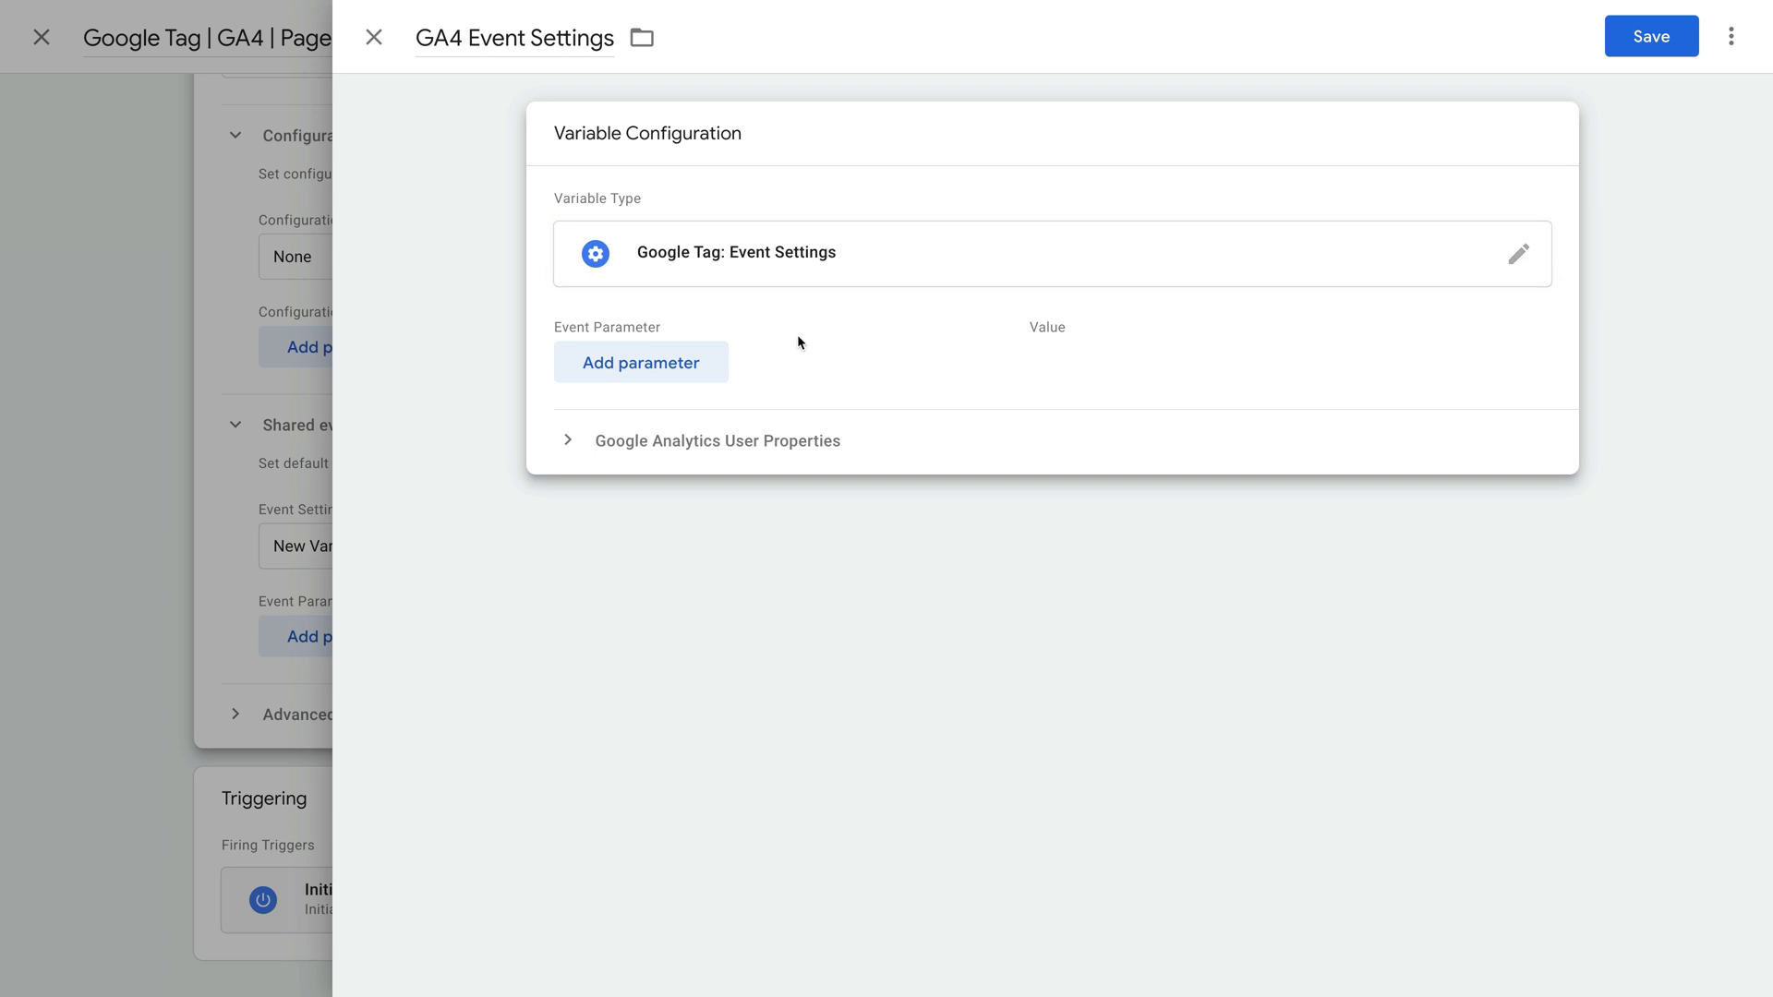
click(702, 363)
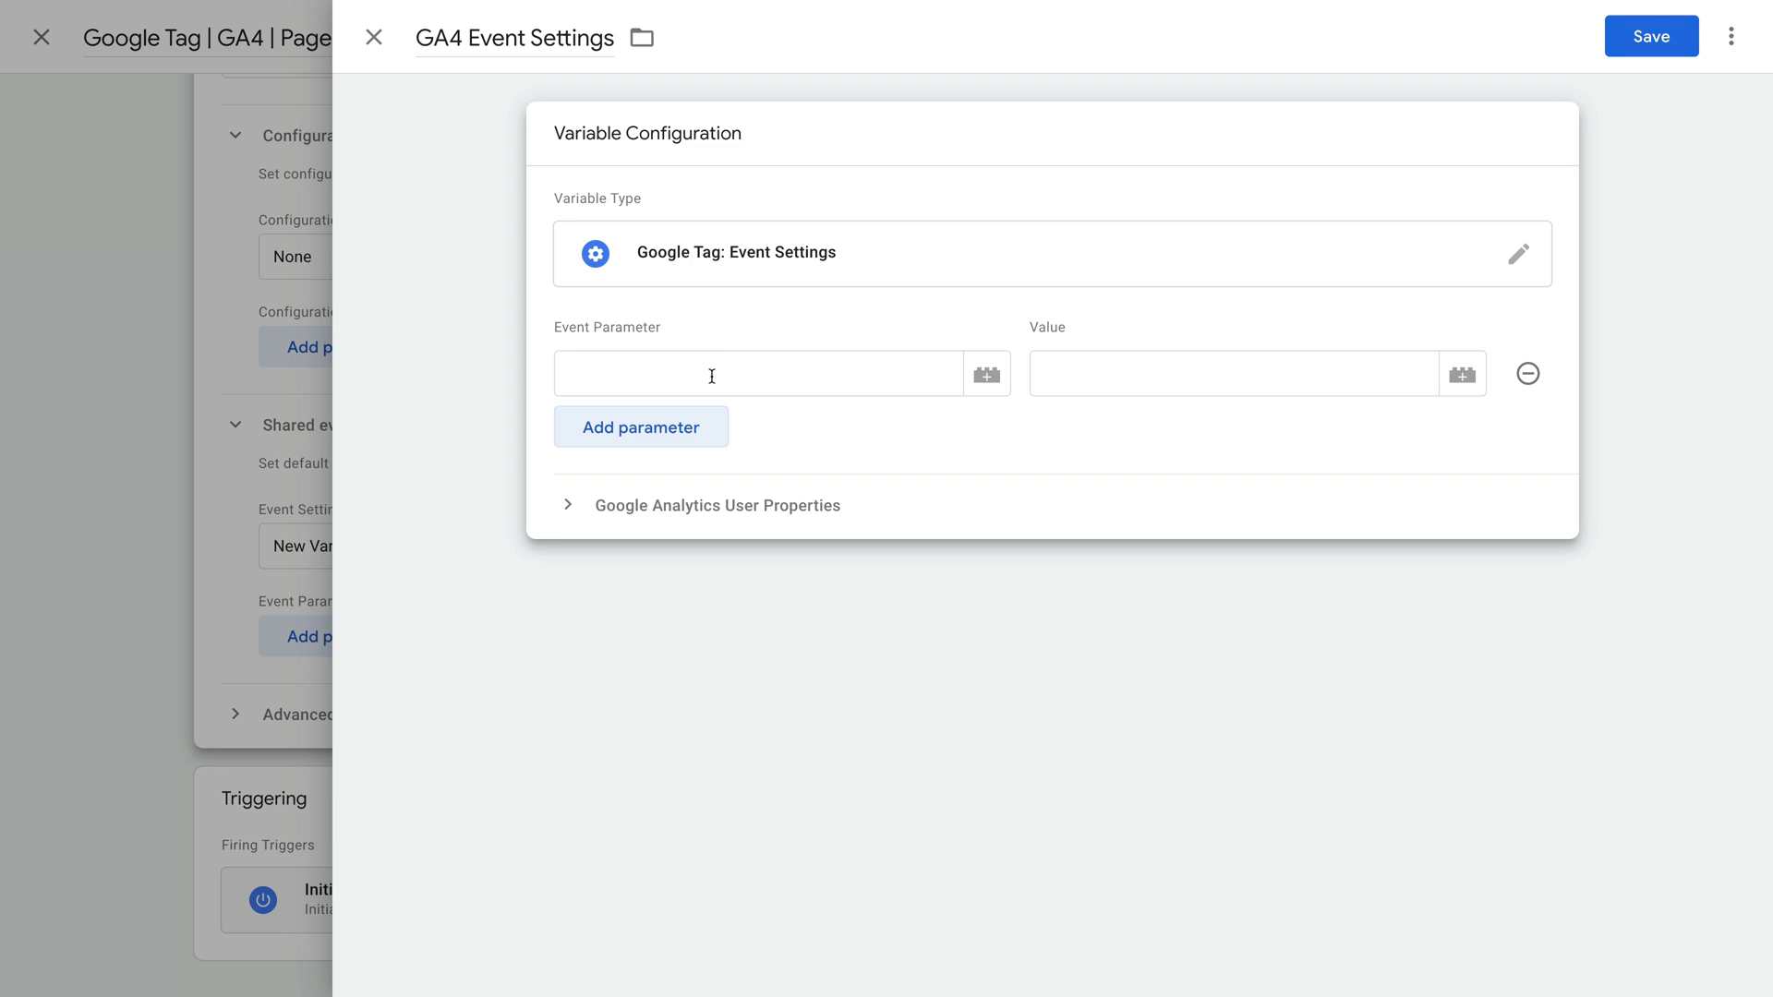
click(708, 372)
text(content)
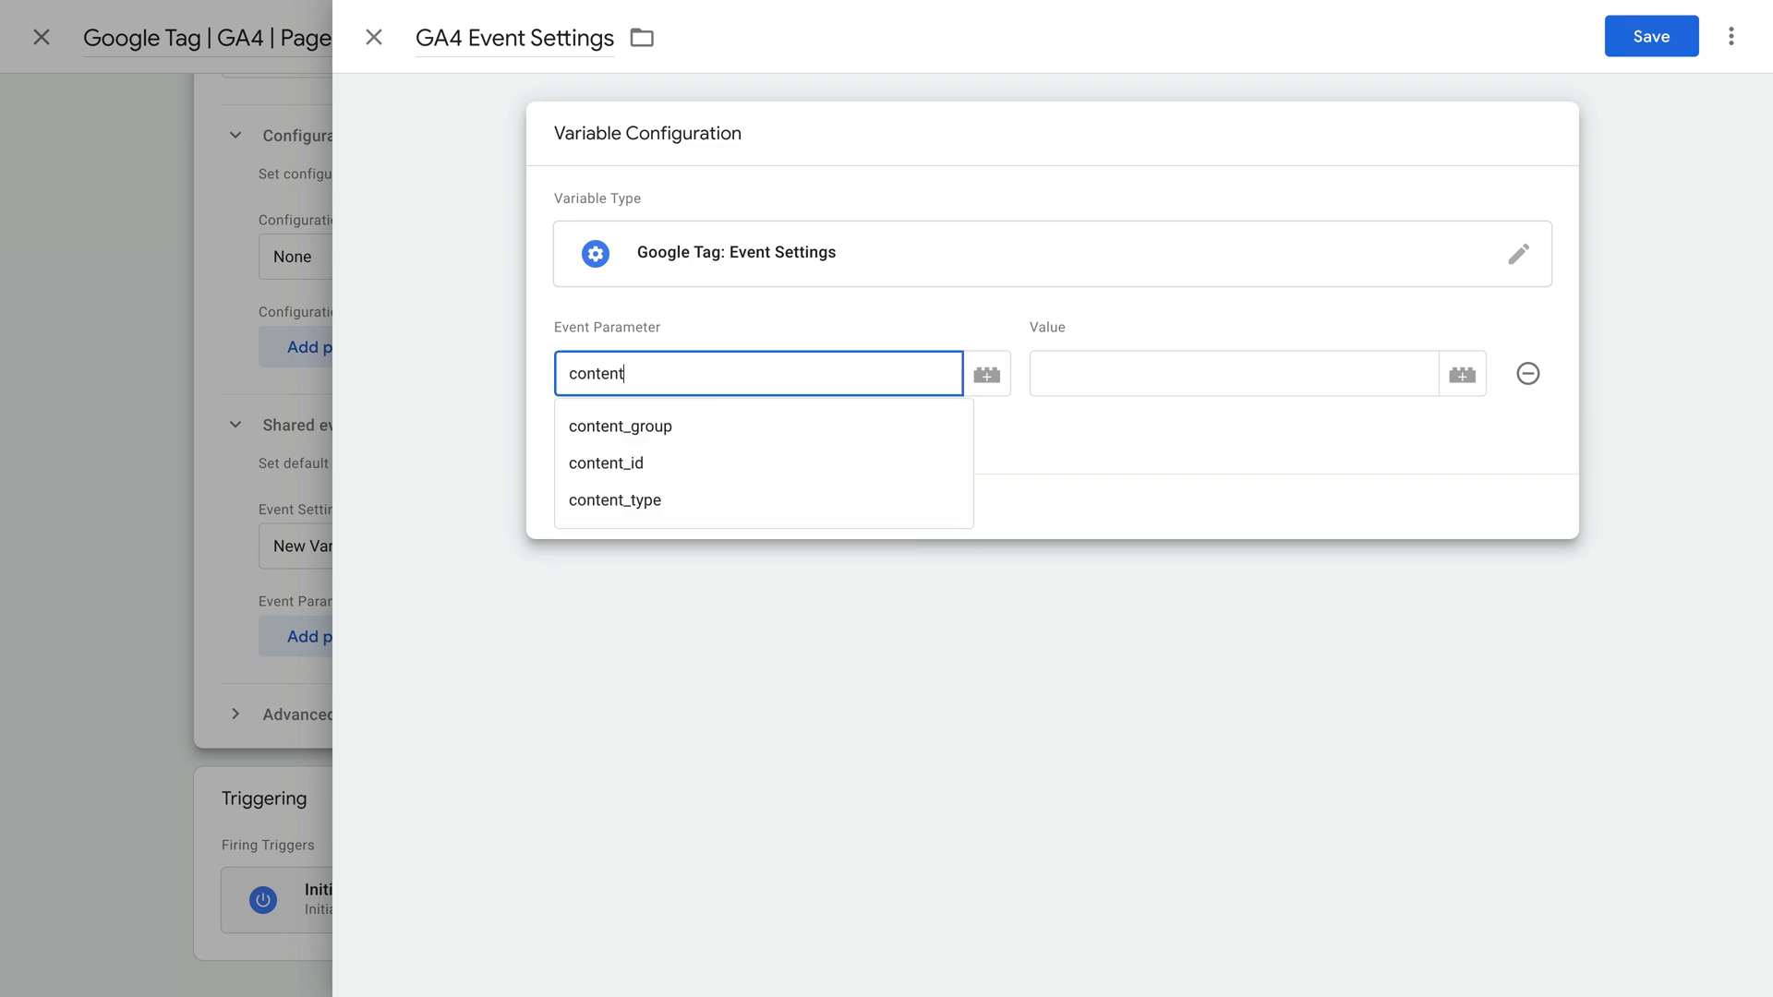
text(_group)
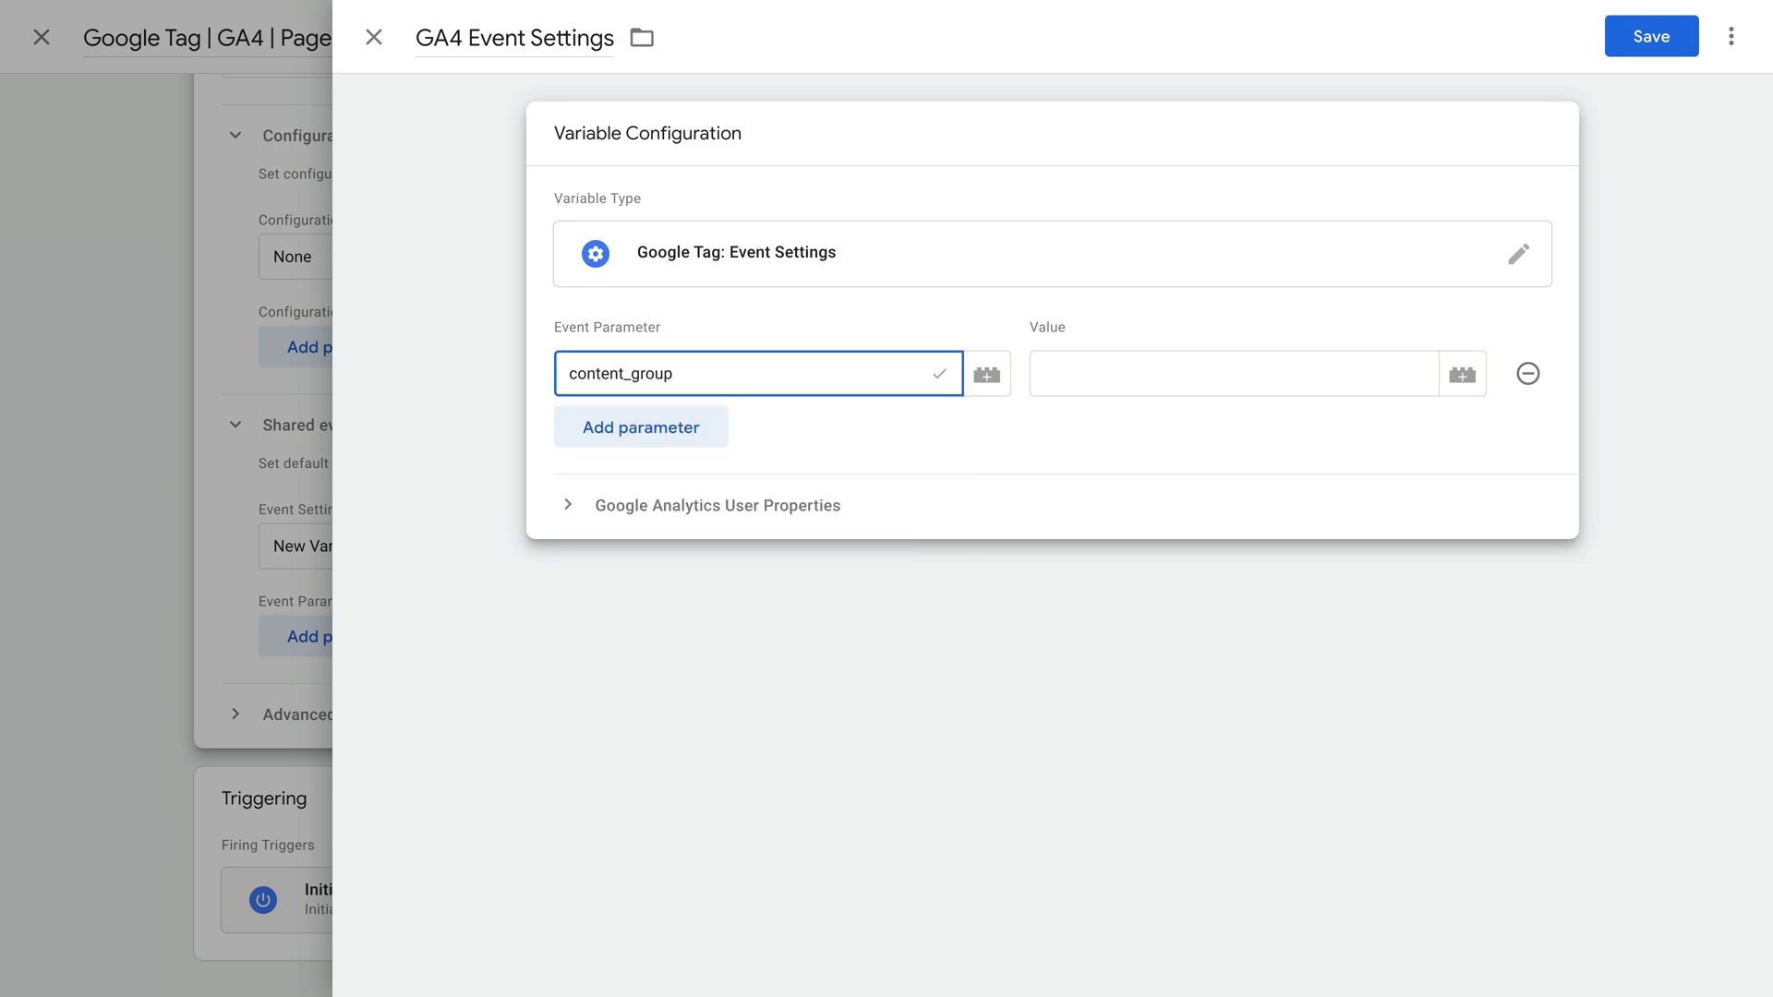
click(1128, 371)
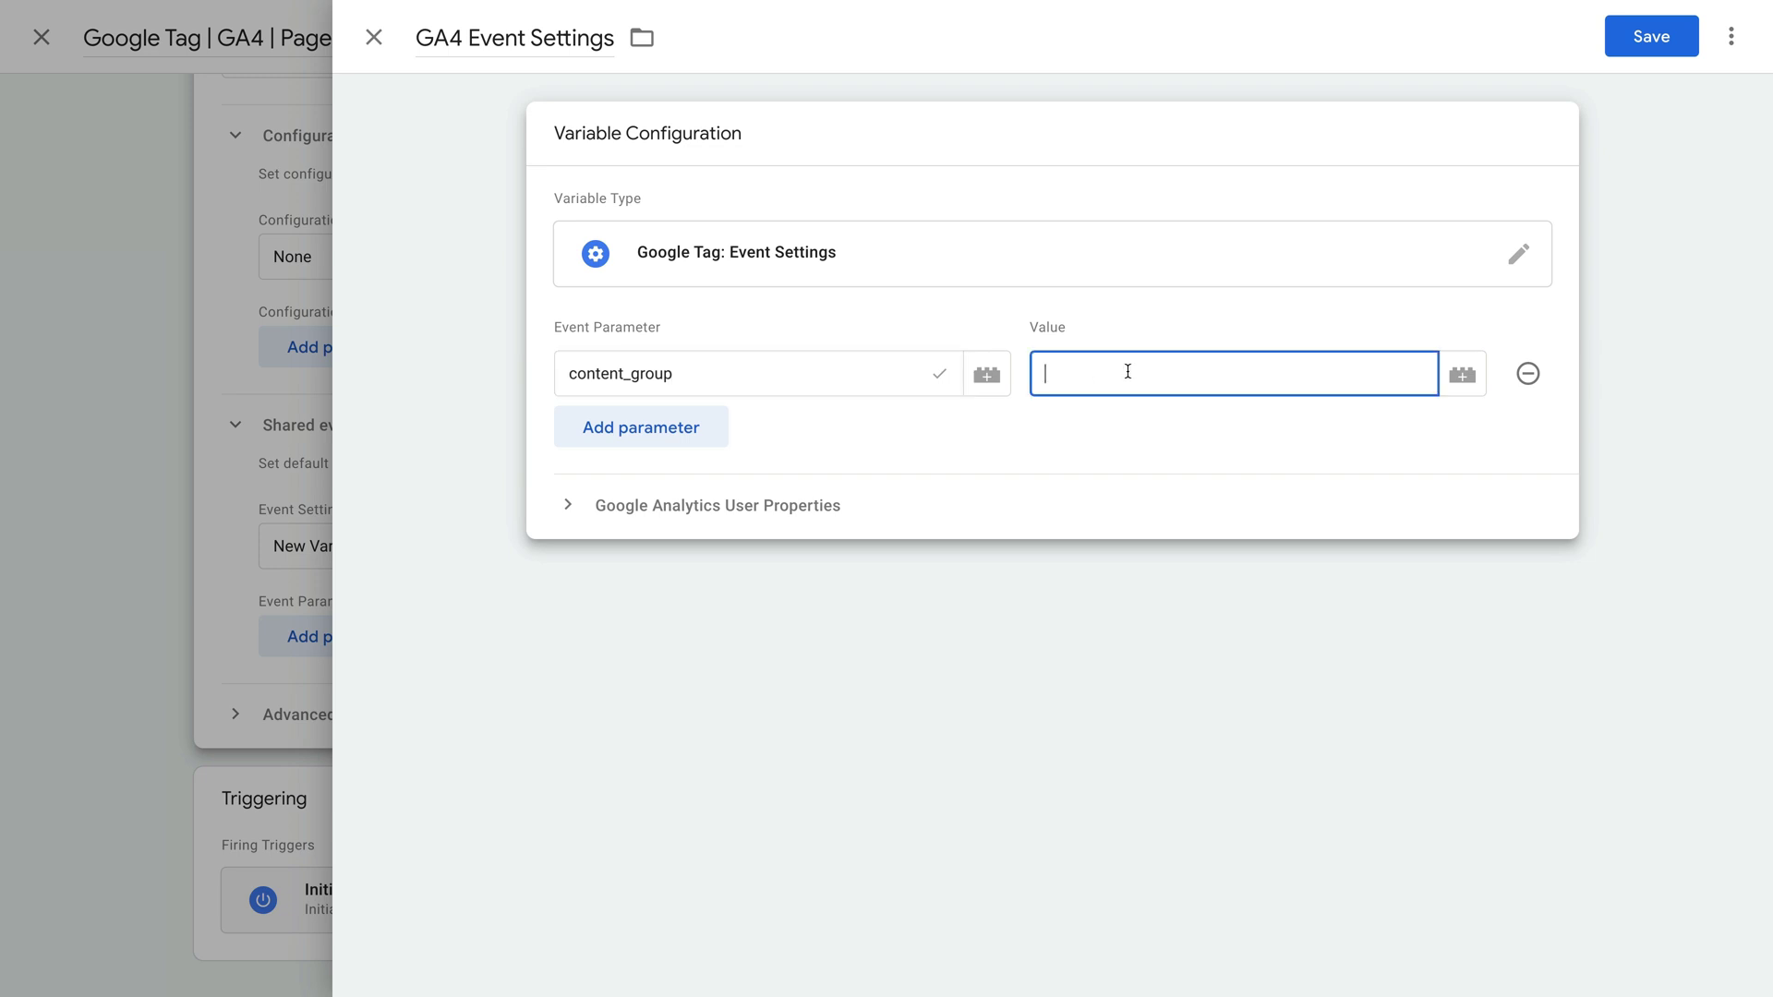
text({{conten)
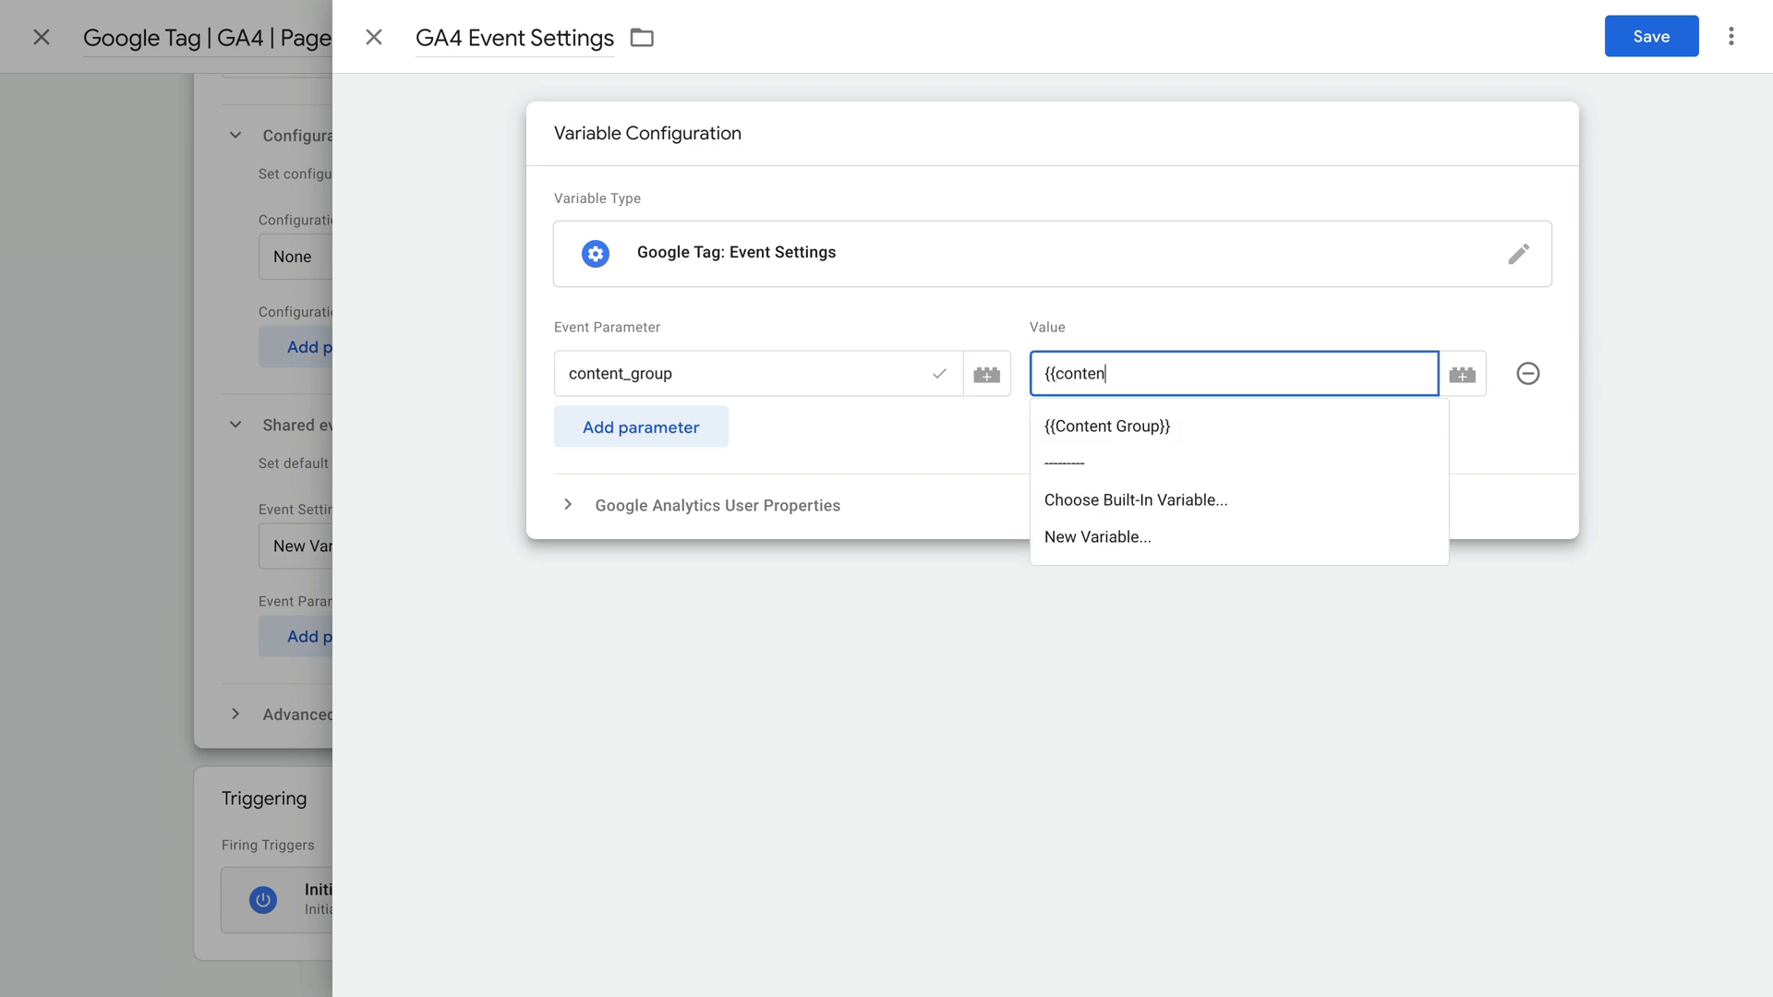
click(1163, 421)
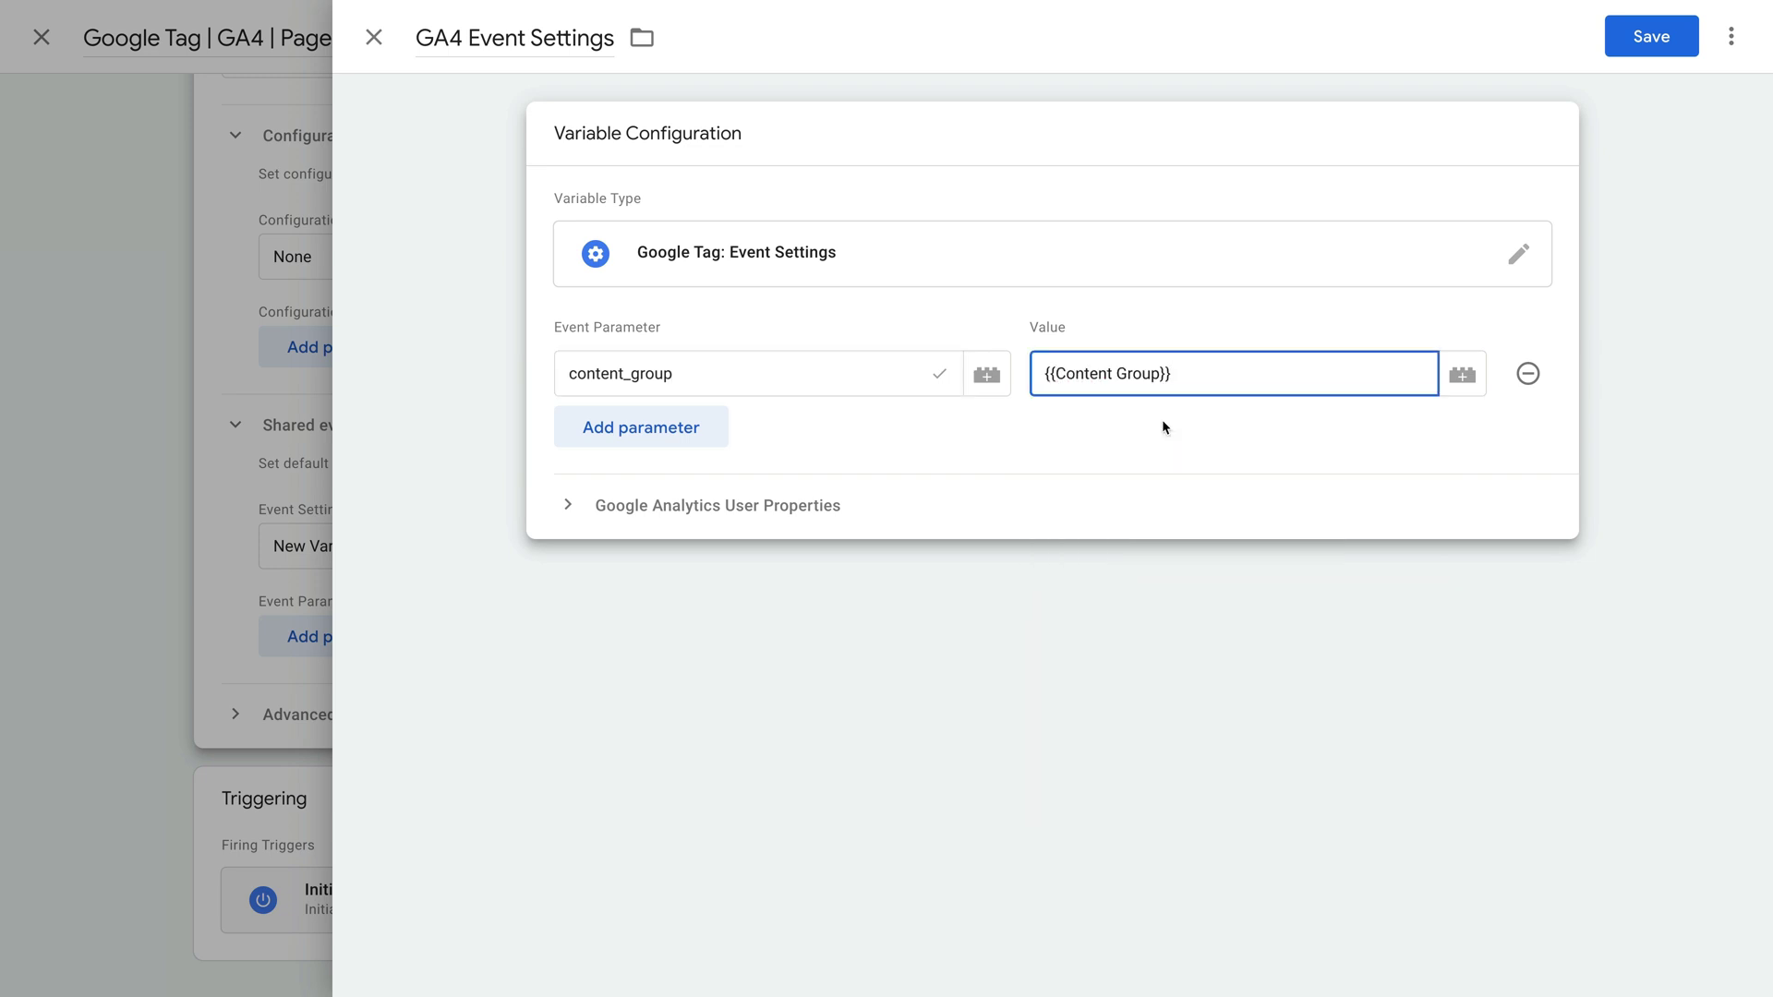
click(1162, 421)
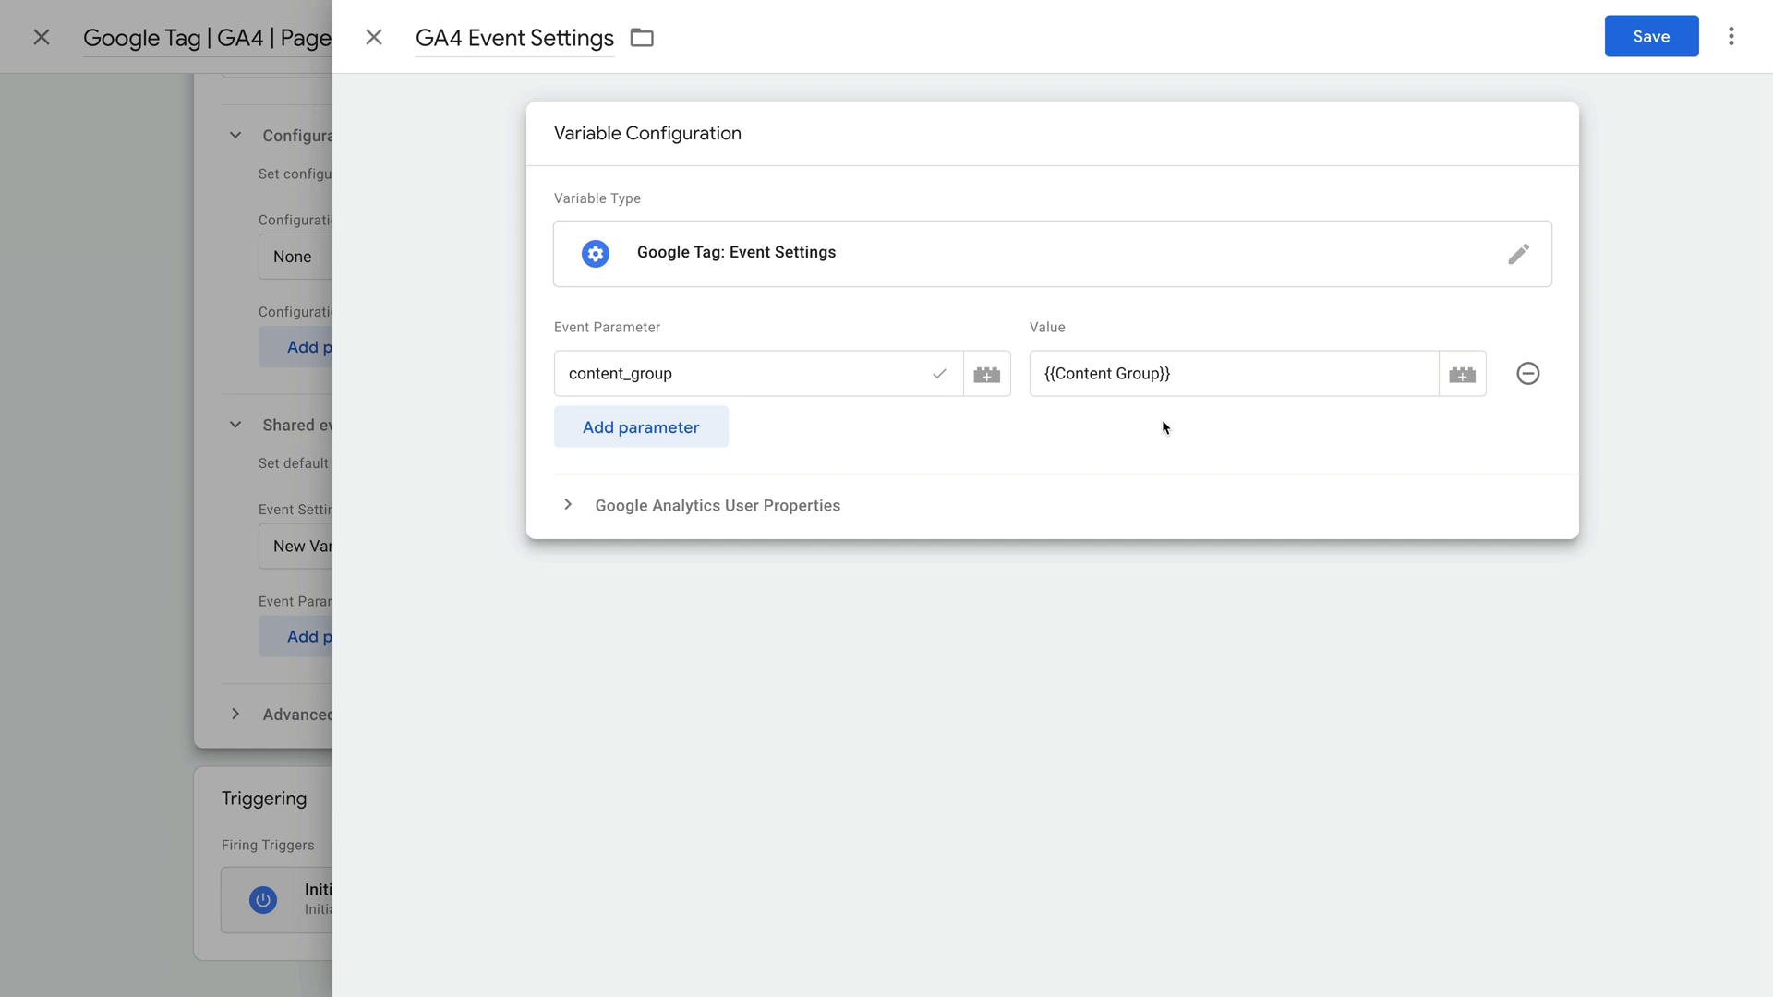
Save the GA4 Event Settings variable and then the Google Tag | GA4 | Page View tag.
click(1646, 39)
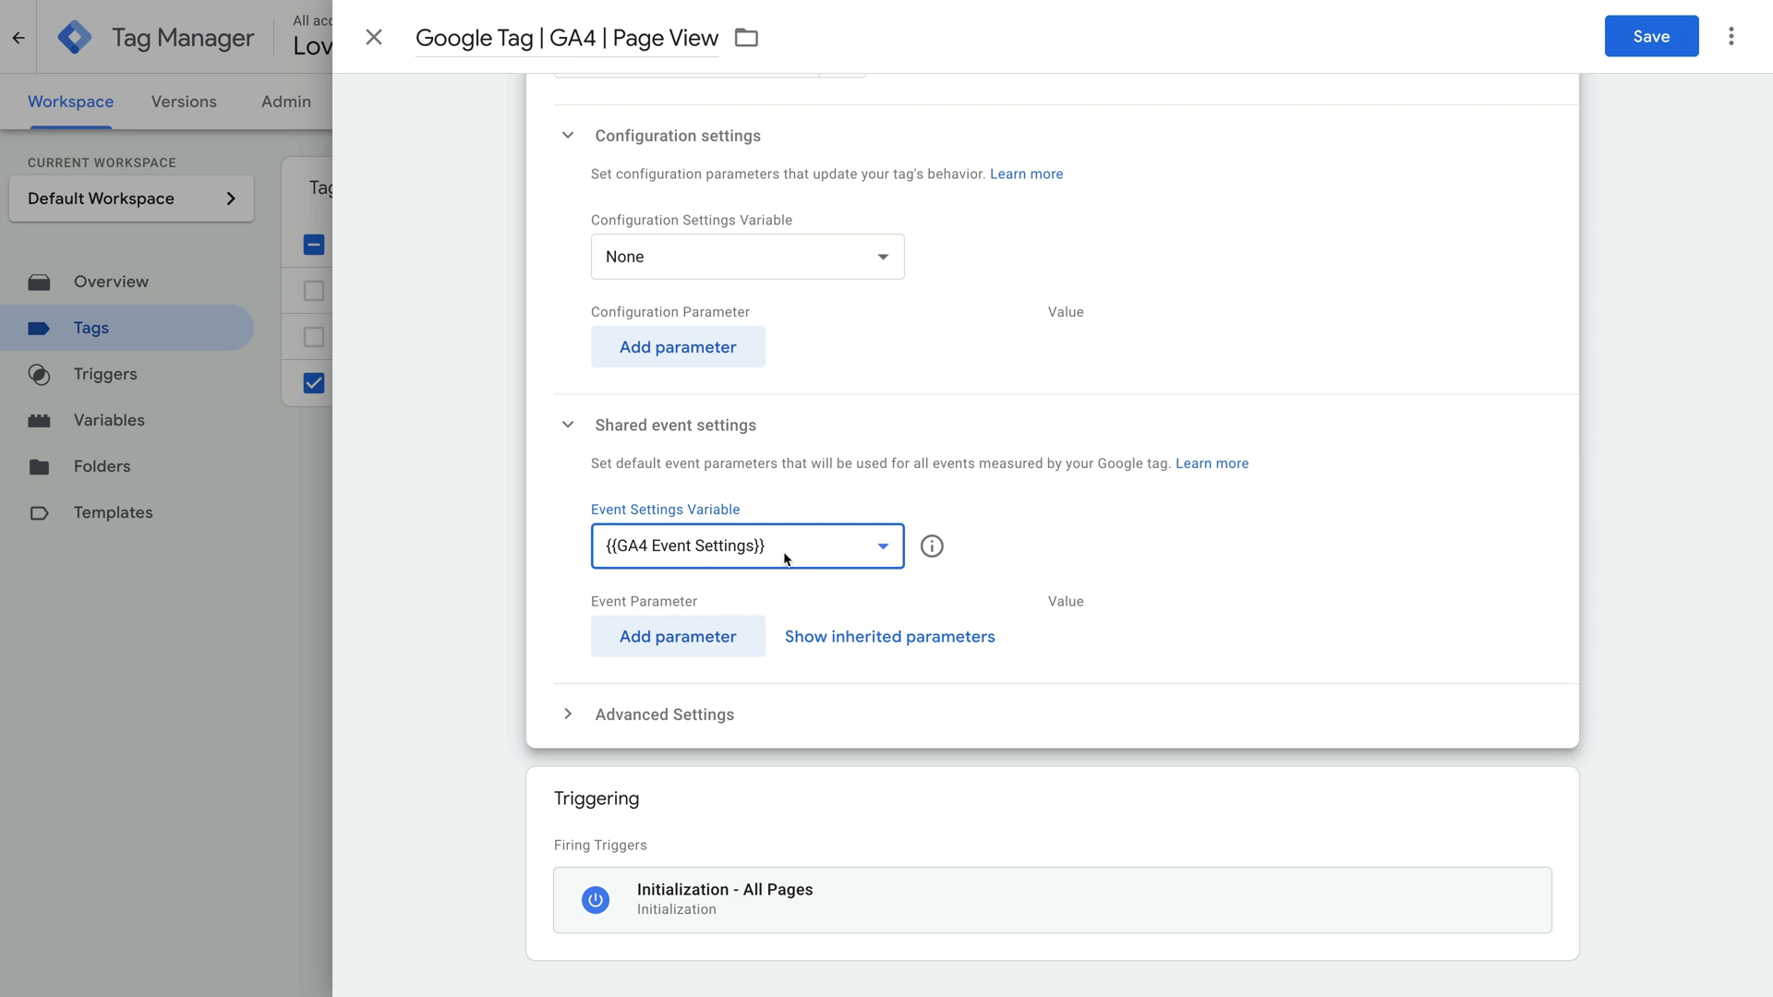
click(1627, 40)
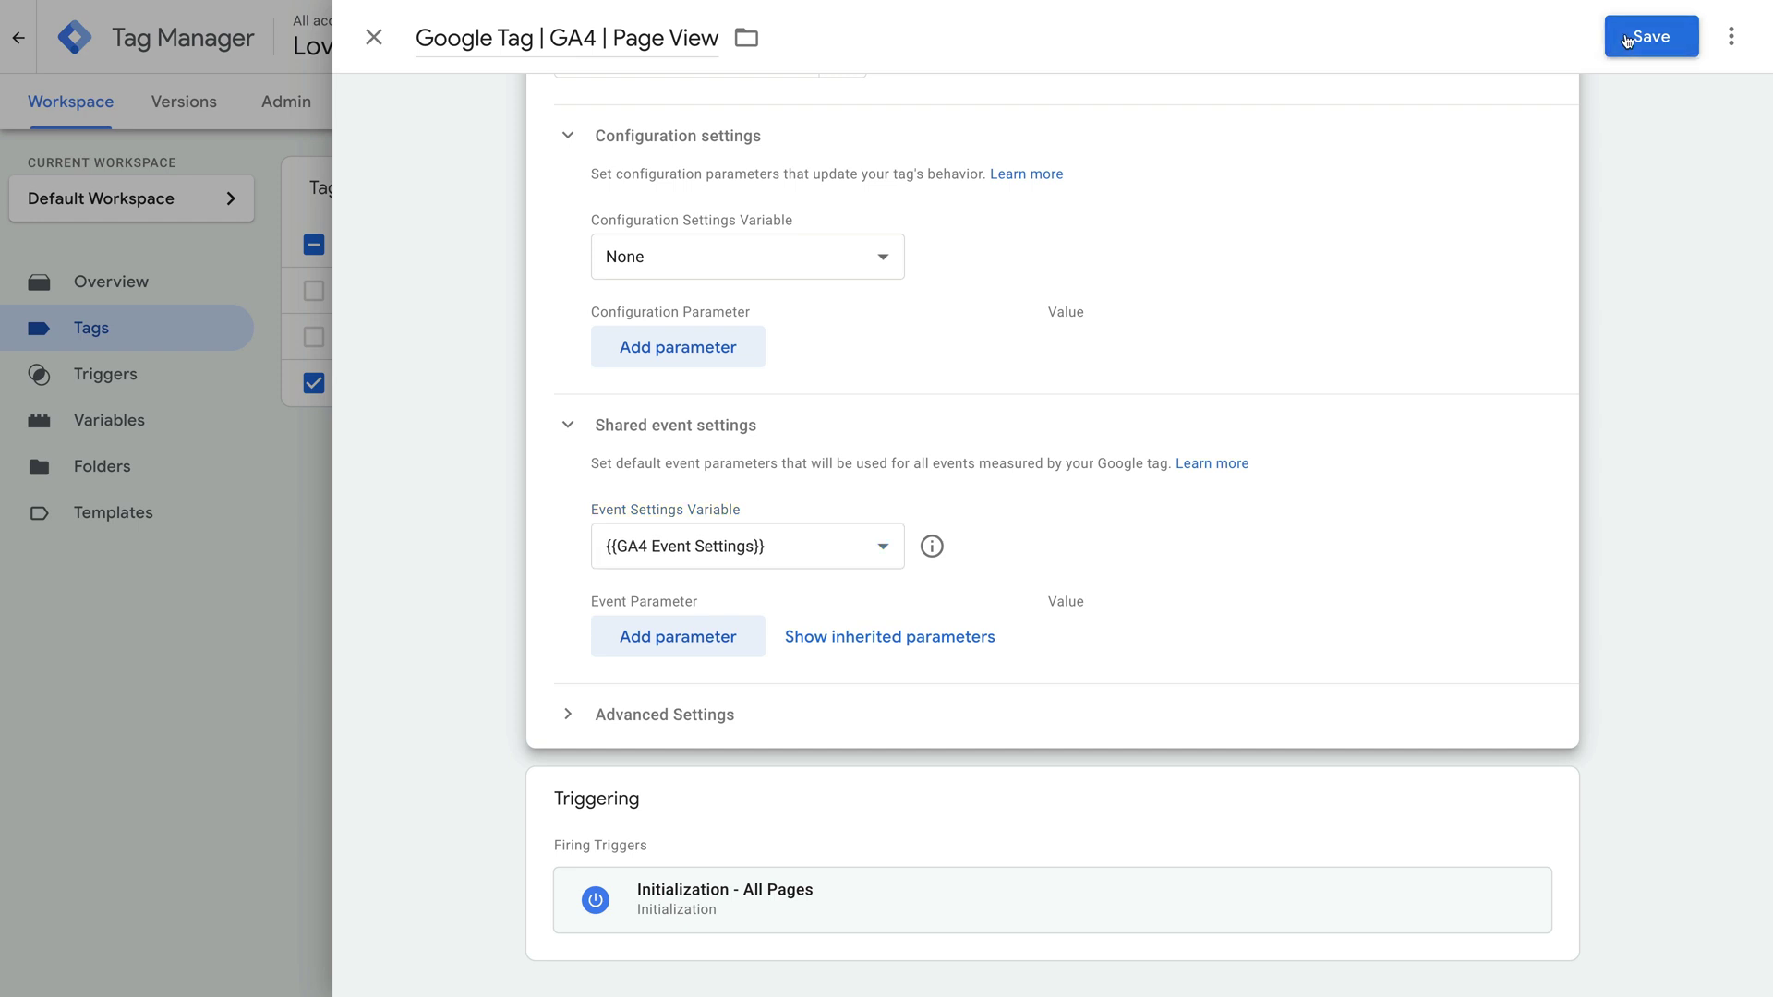